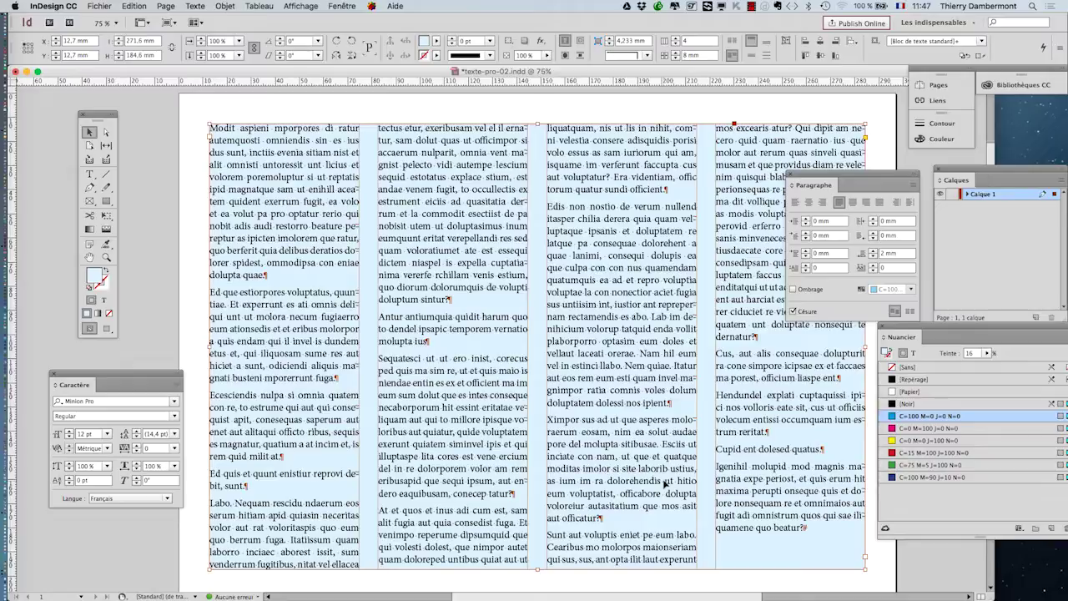
Step: Place the Caractère panel over the page beside the second column and select the four-column text frame
drag(144, 374, 499, 111)
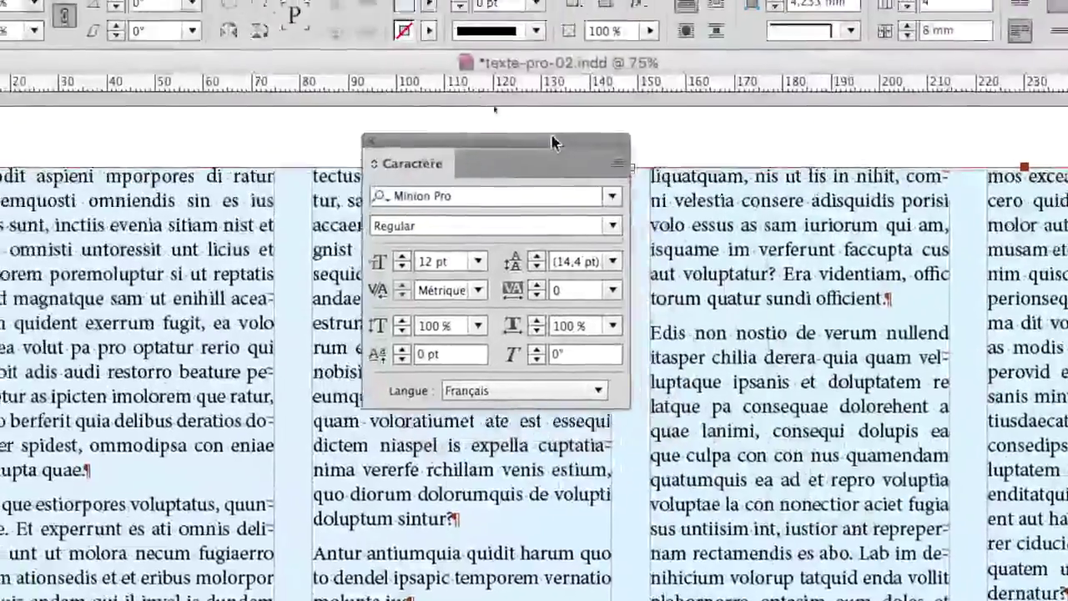
drag(551, 144, 528, 137)
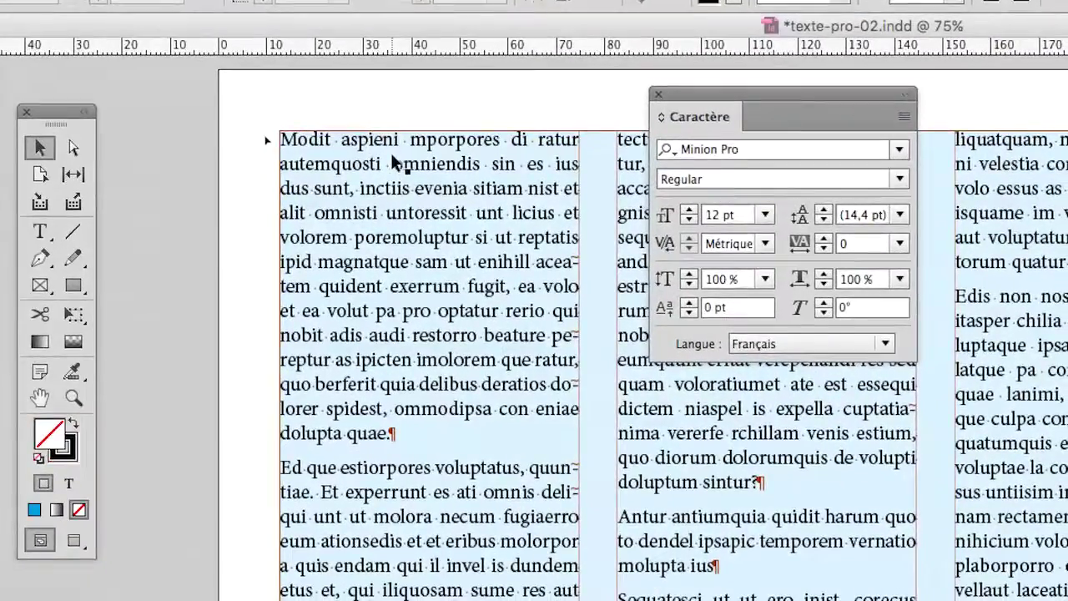
click(397, 161)
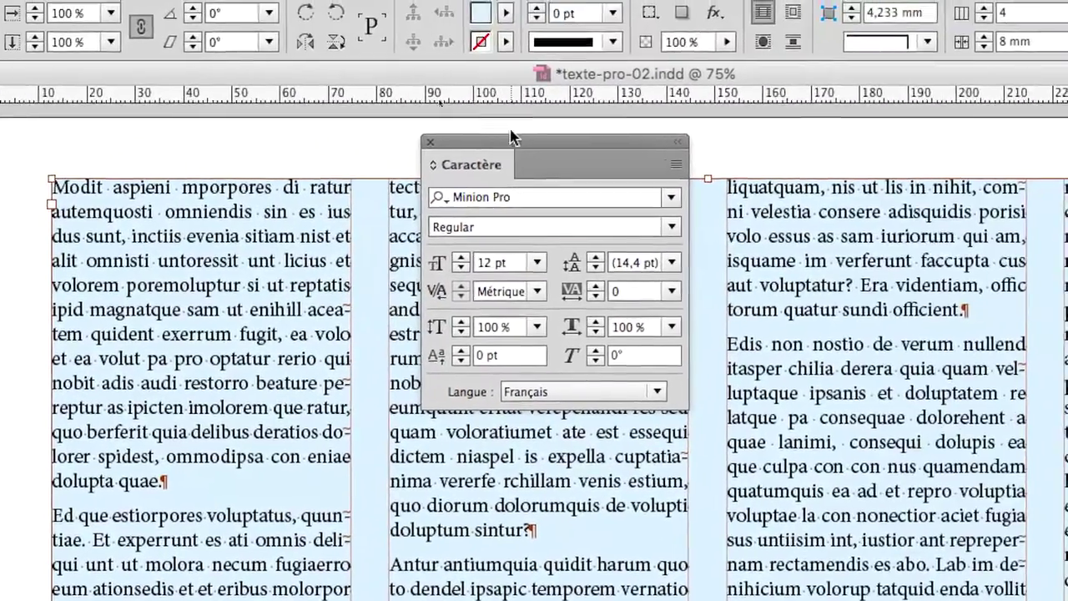
drag(511, 136, 537, 148)
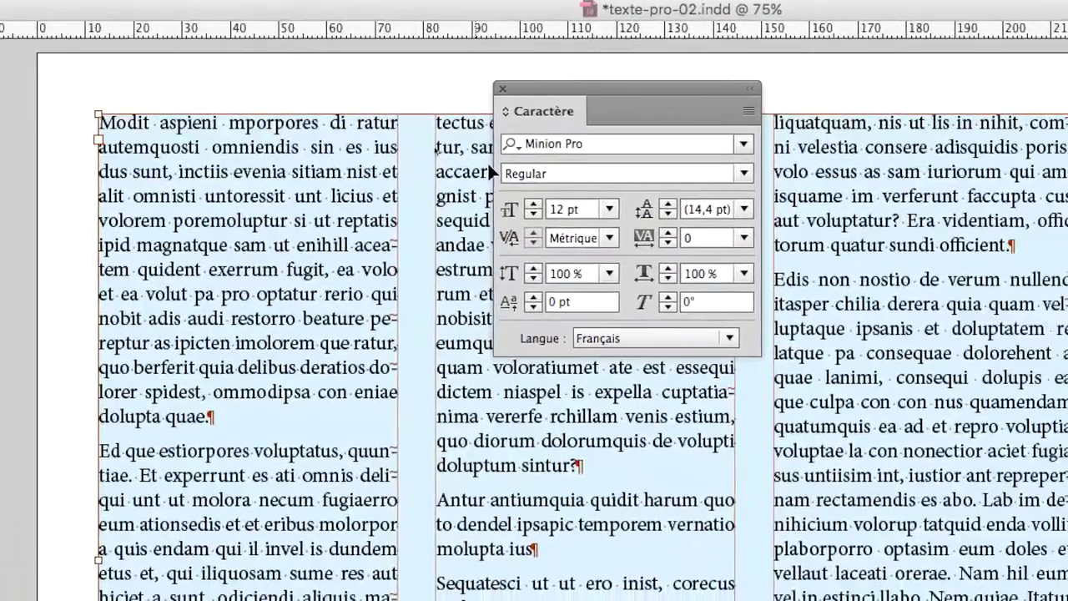
Step: Try the fonts following Minion Pro up to Monaco on the selected text frame, and return to Minion Pro
click(745, 190)
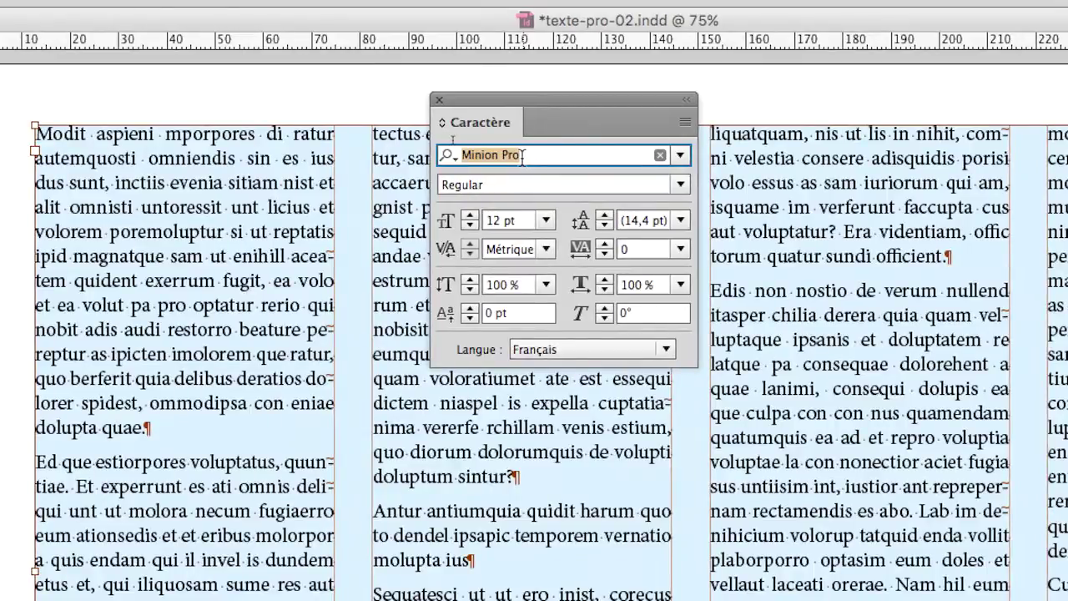
key(Down)
key(Down)
key(Down)
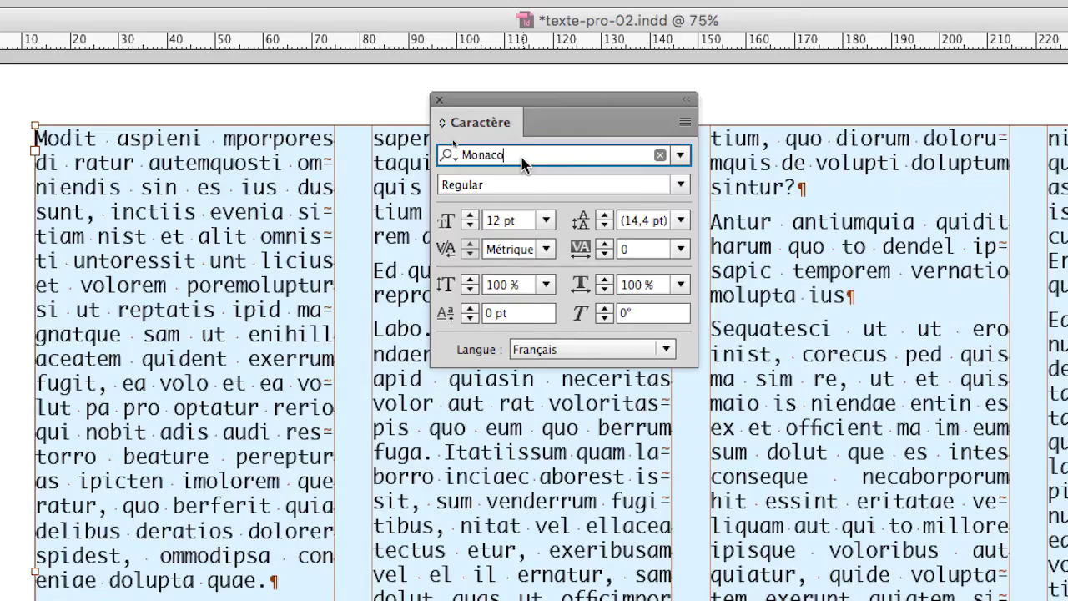
key(Up)
key(Up)
key(Up)
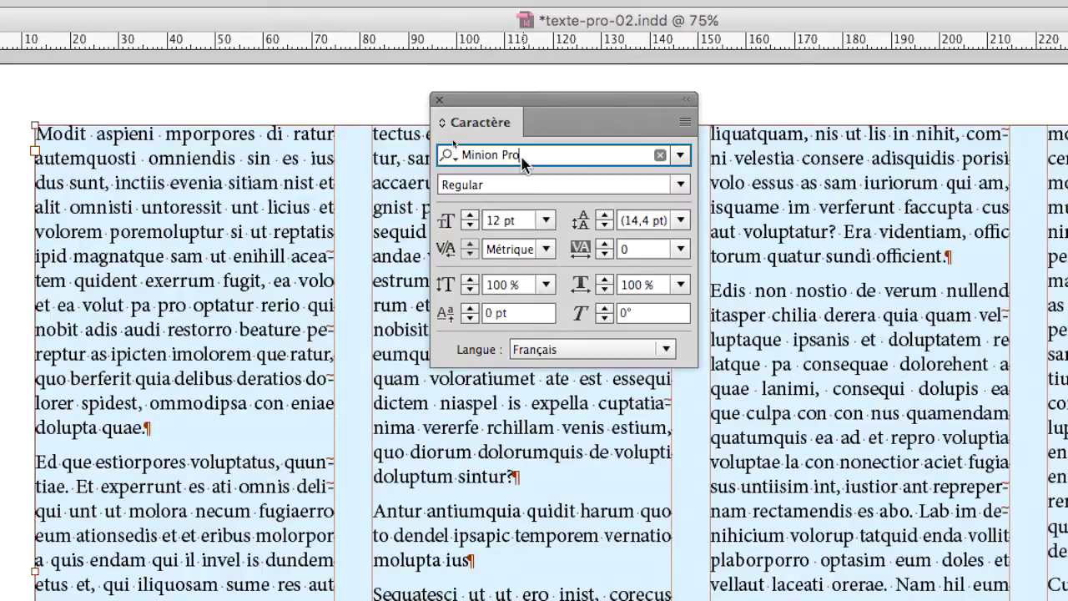
Step: Preview successive fonts on the text frame, from Mona Lisa Solid ITC TT through Myriad Web Pro, Optima and Papyrus to Party LET
key(Down)
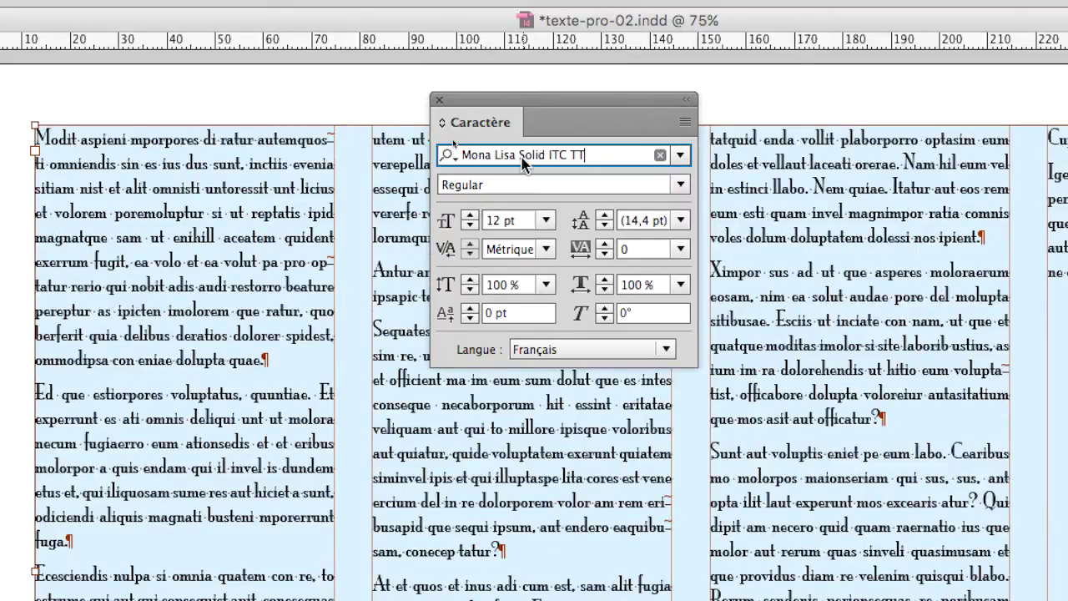
key(Down)
key(Down)
key(Down)
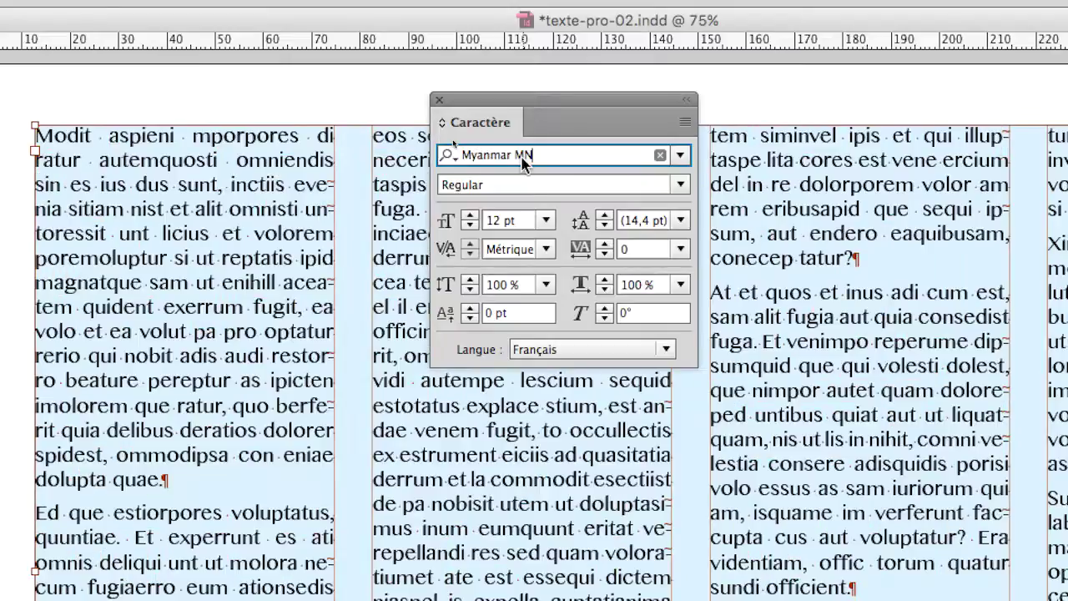
key(Down)
key(Down)
key(Down)
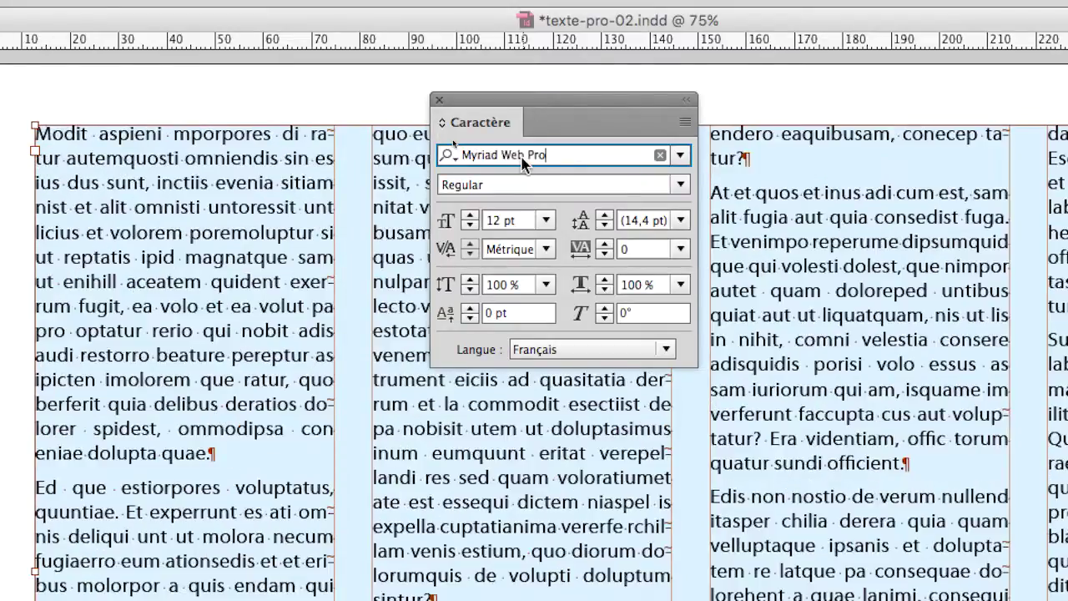
key(Down)
key(Down)
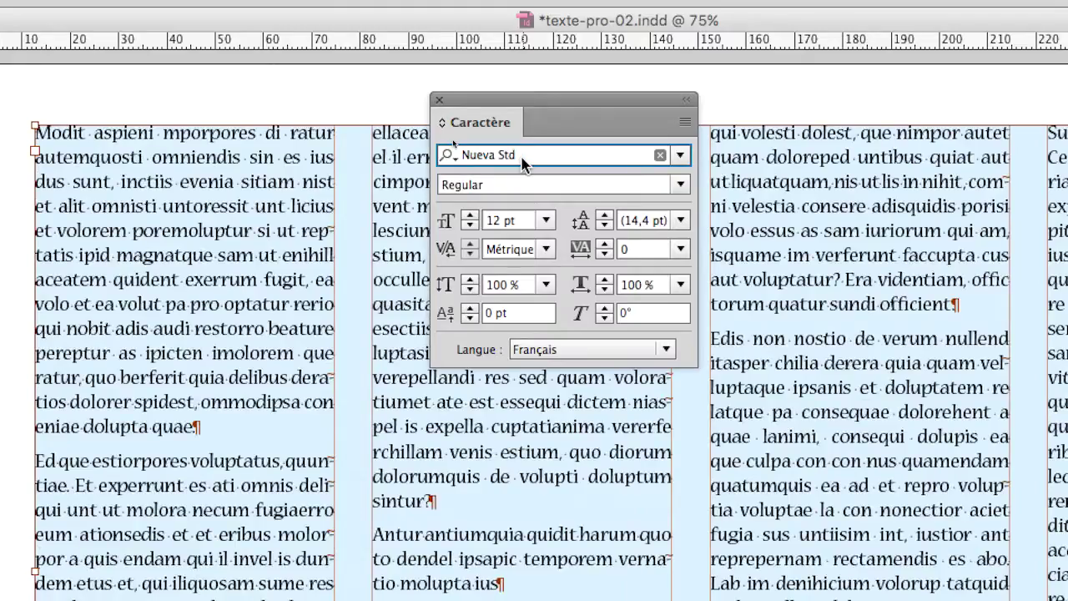
key(Down)
key(Down)
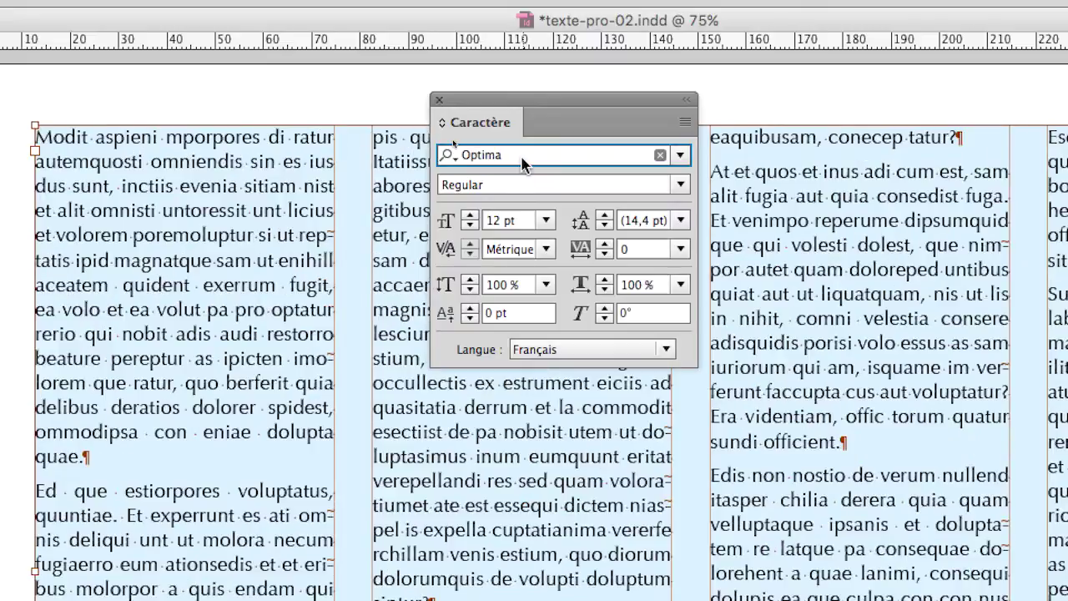
key(Down)
key(Down)
key(Down)
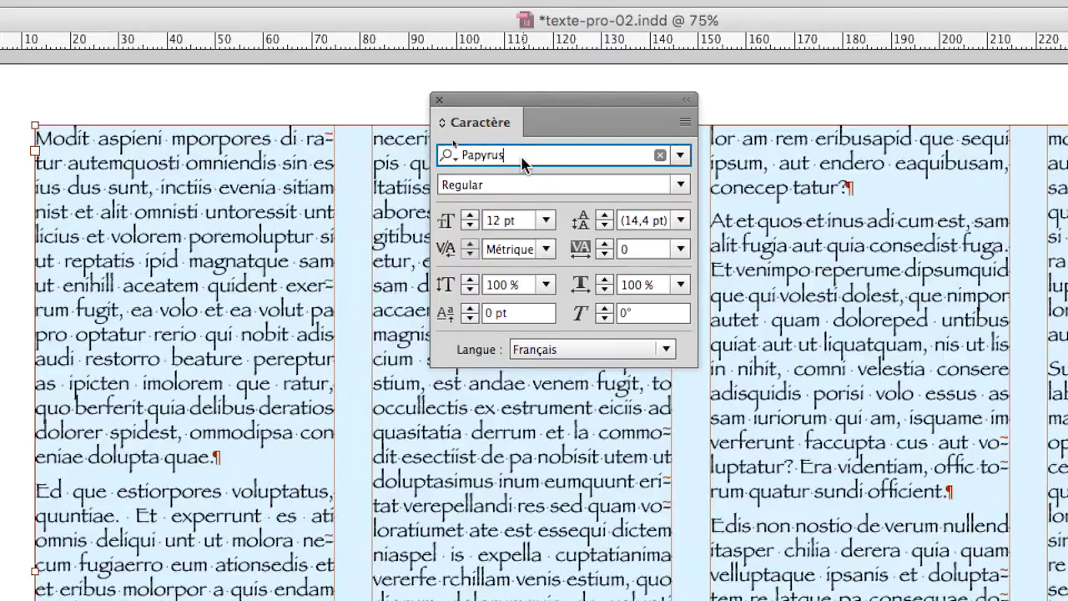
key(Down)
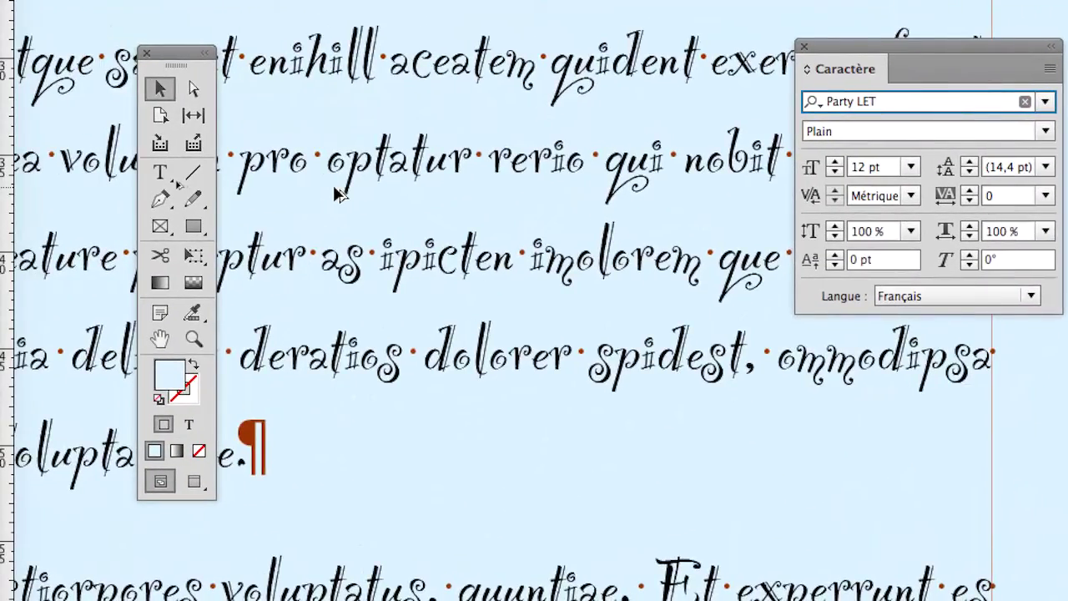
Step: Try the Phosphate font in its Inline style on the text frame
scroll(335, 187, down, 3)
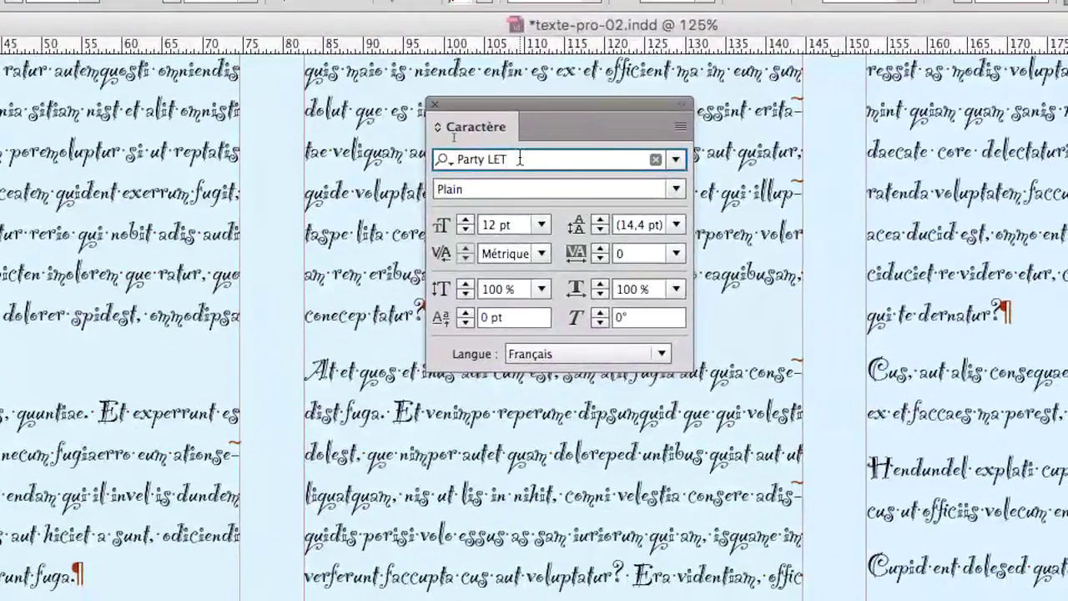
key(Down)
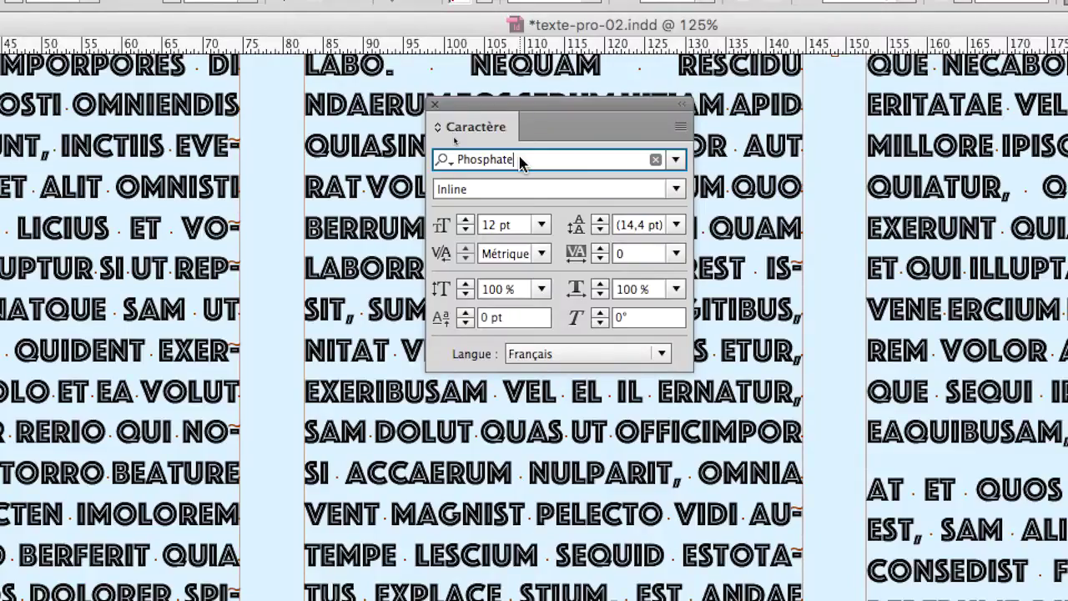
scroll(284, 250, down, 1)
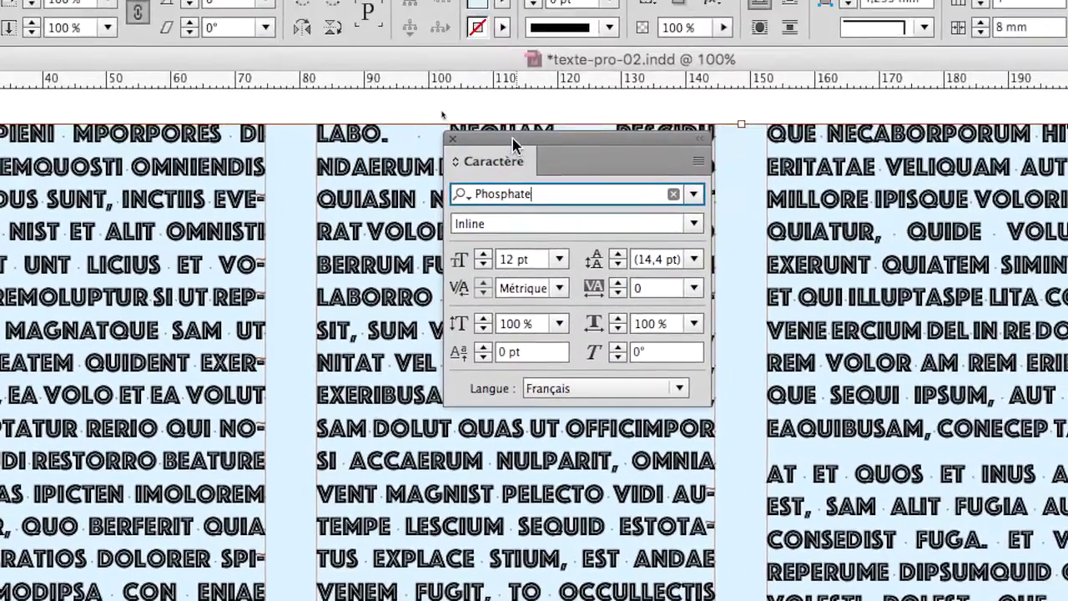
drag(654, 50, 597, 96)
scroll(450, 185, down, 1)
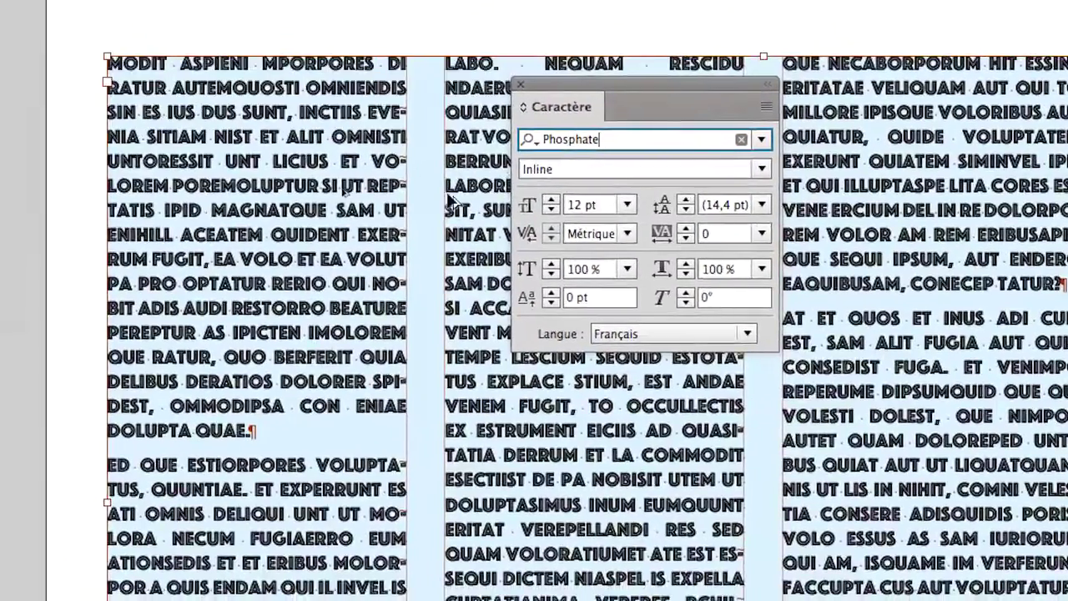
scroll(445, 201, up, 1)
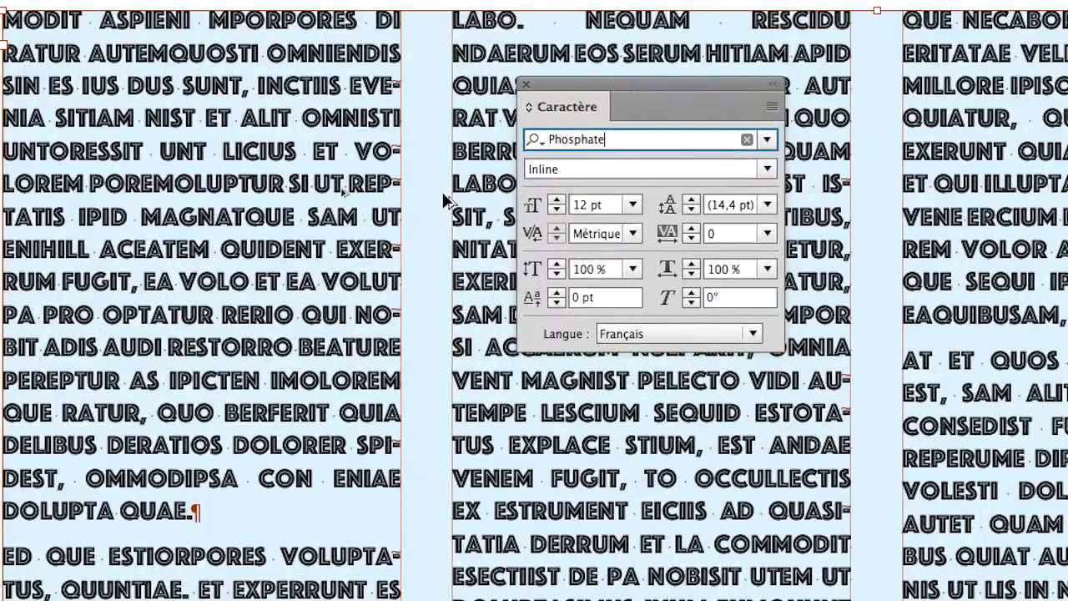
scroll(442, 191, down, 1)
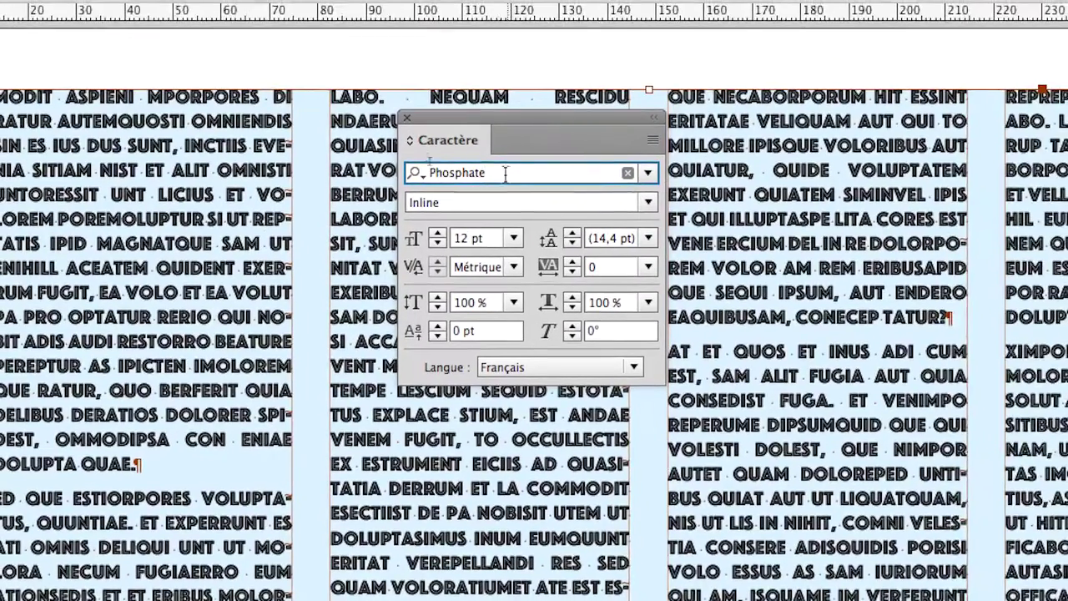
Step: Try Plantagenet Cherokee and Prestige Elite Std on the text frame, and set its font to Proxima Nova Regular
text(Plantagenet Cherokee)
key(Return)
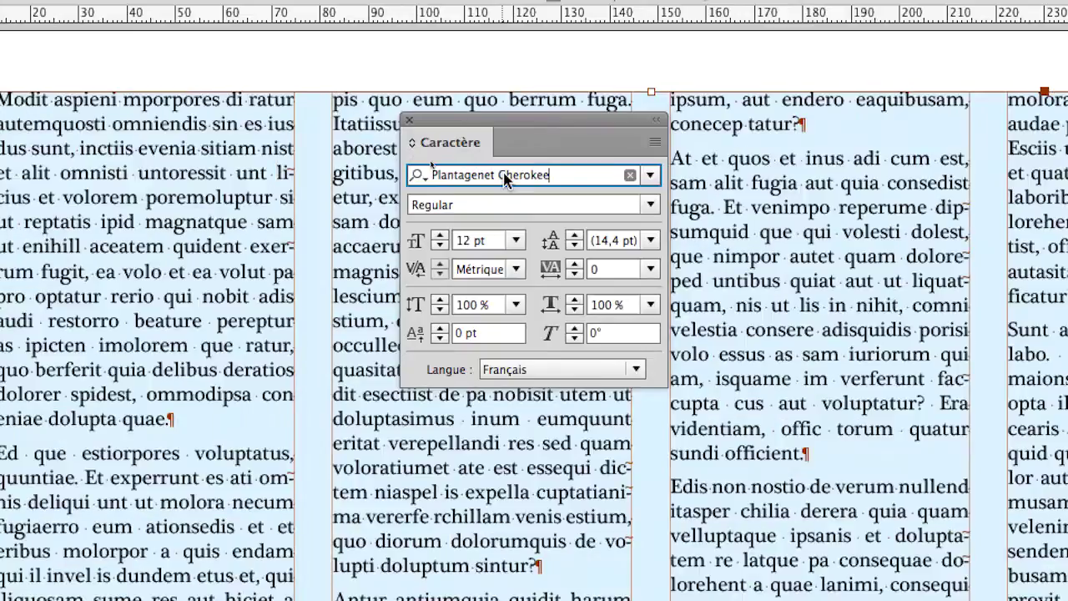
key(Down)
key(Down)
key(Down)
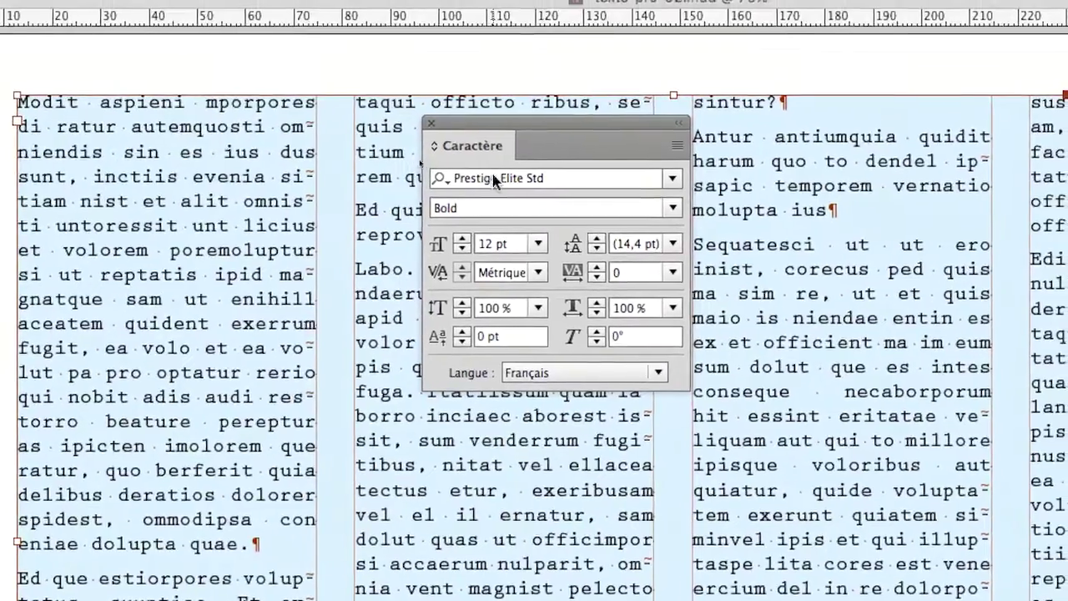
key(Return)
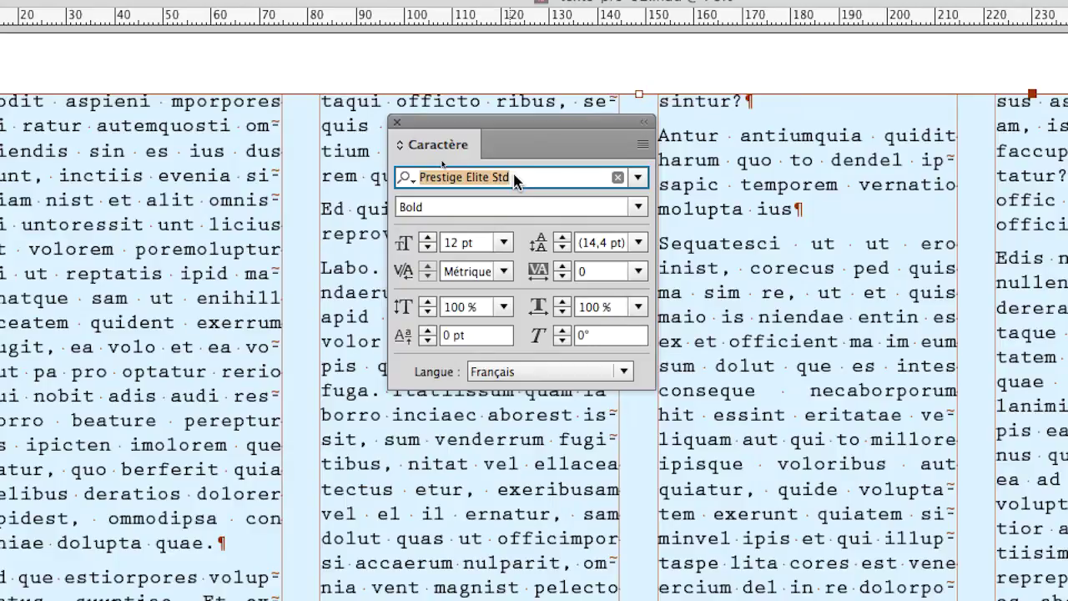
key(Down)
key(Down)
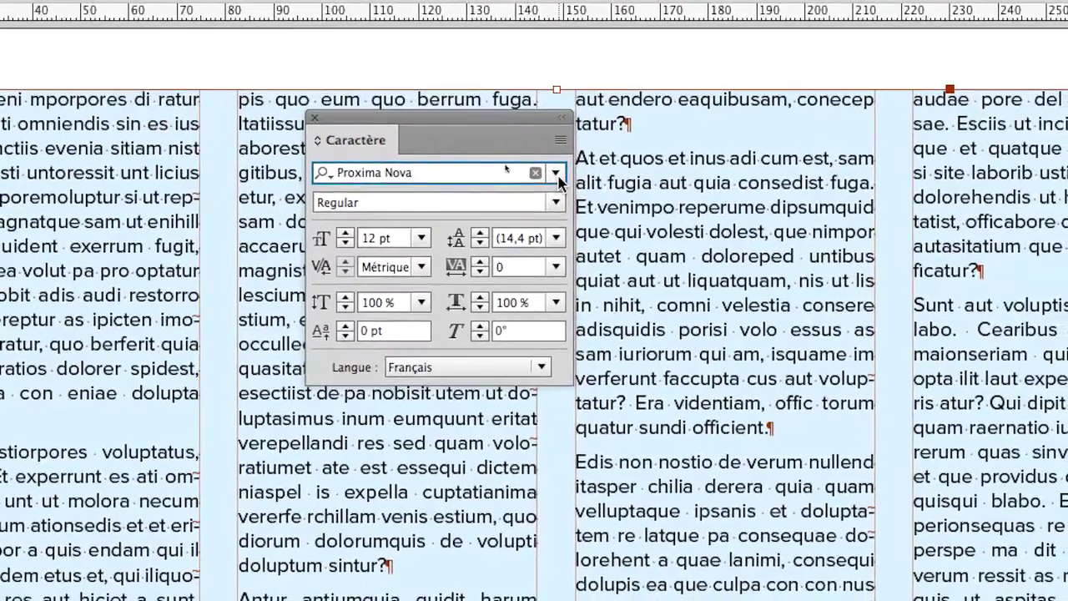
Step: Open the Typekit website in Firefox from the font list's option for adding fonts, and enlarge the browser window
click(637, 177)
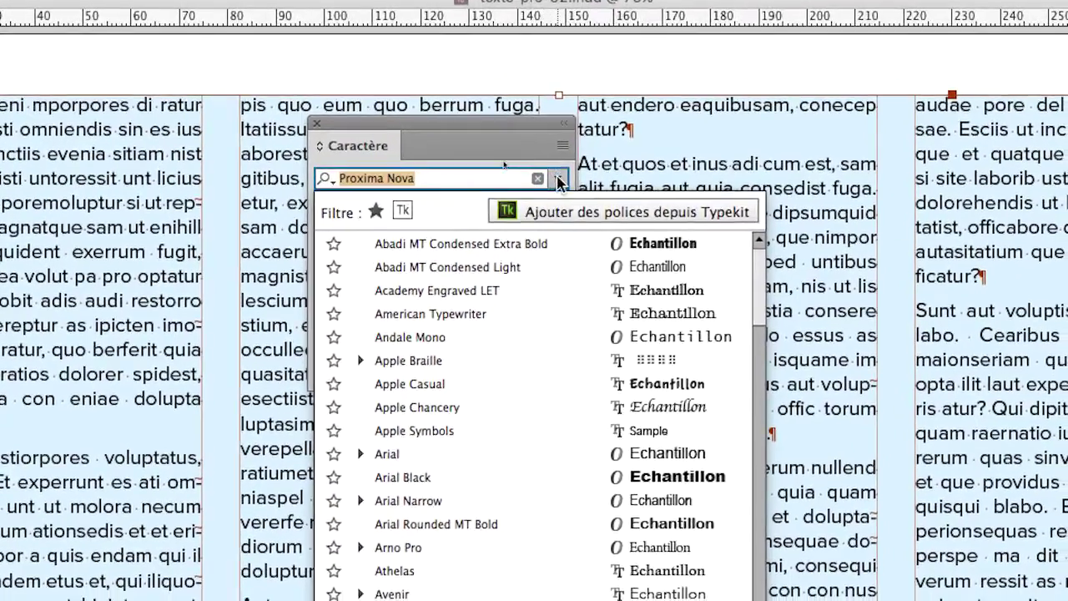
click(558, 180)
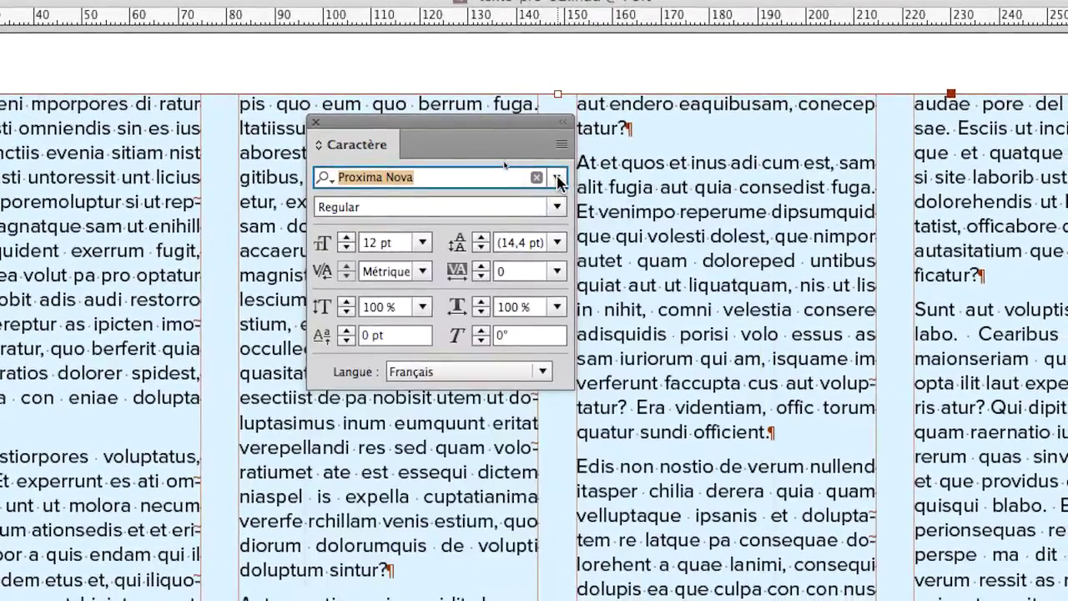
click(557, 179)
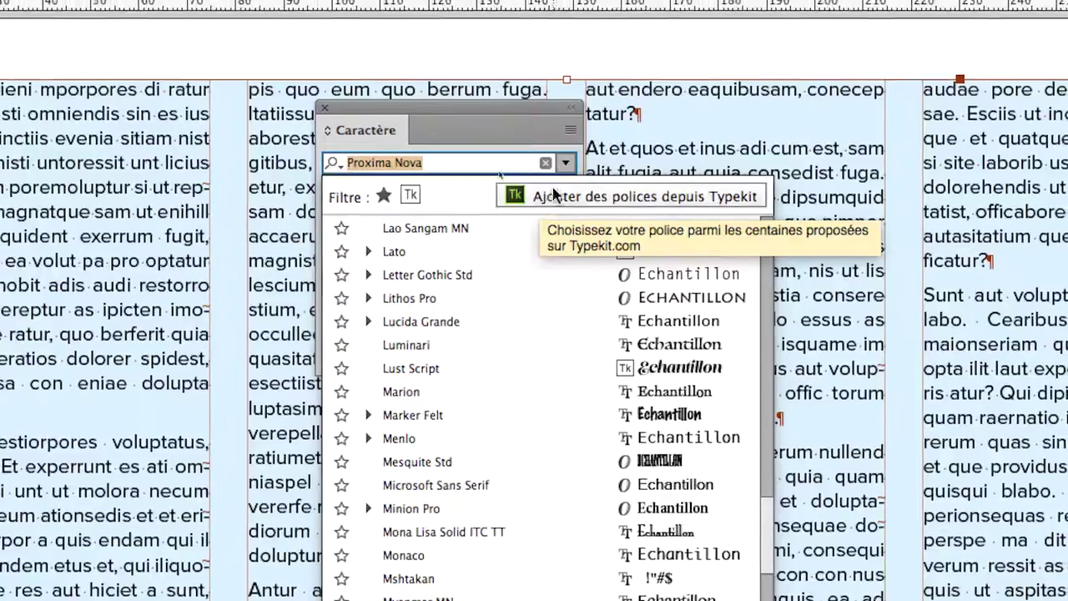
click(566, 161)
click(558, 182)
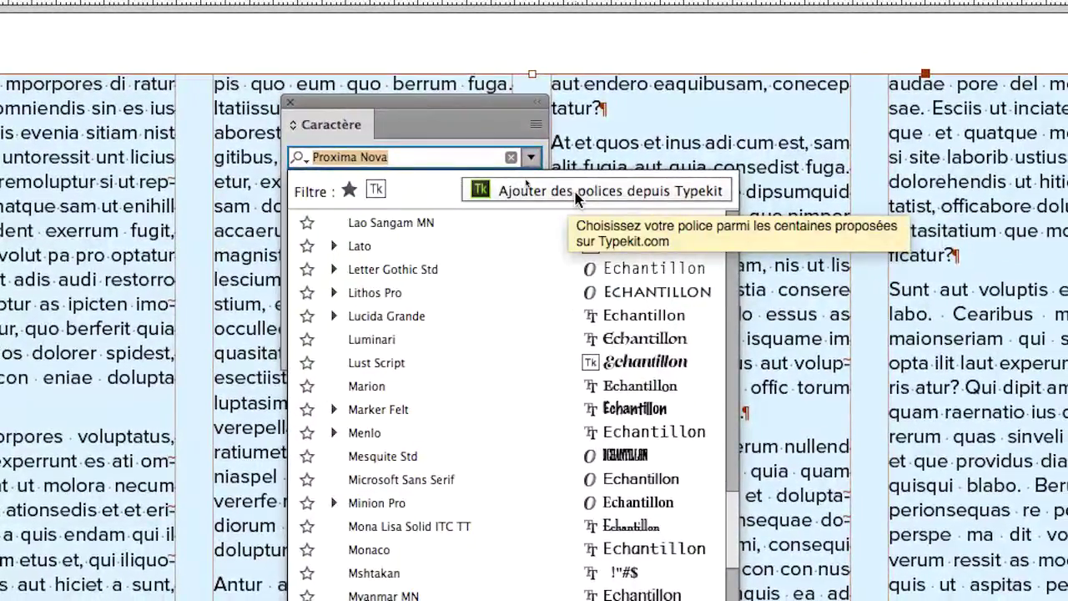
click(576, 191)
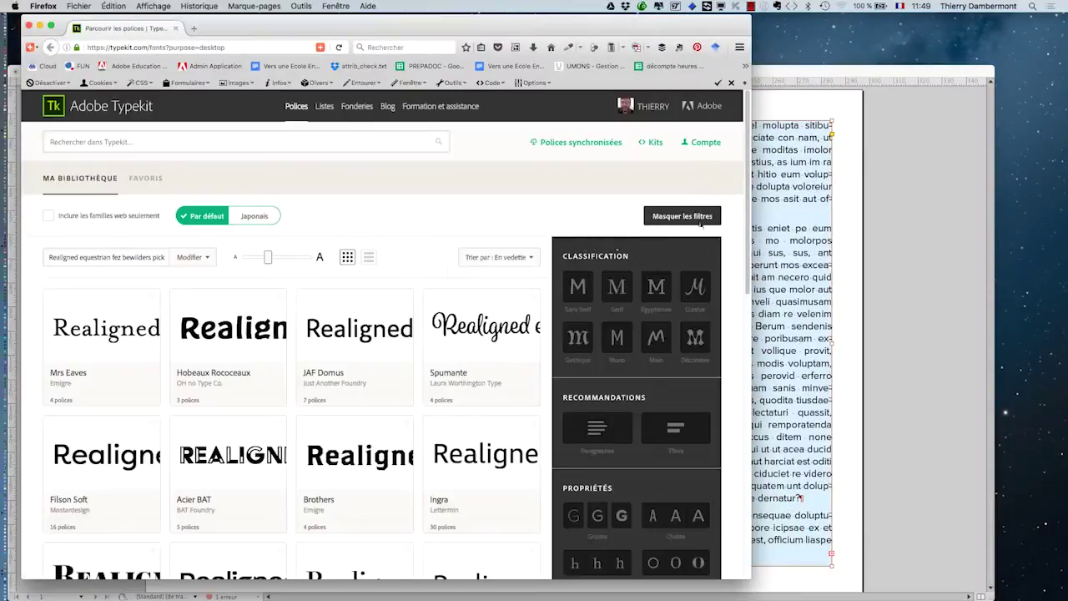
drag(747, 577, 1023, 587)
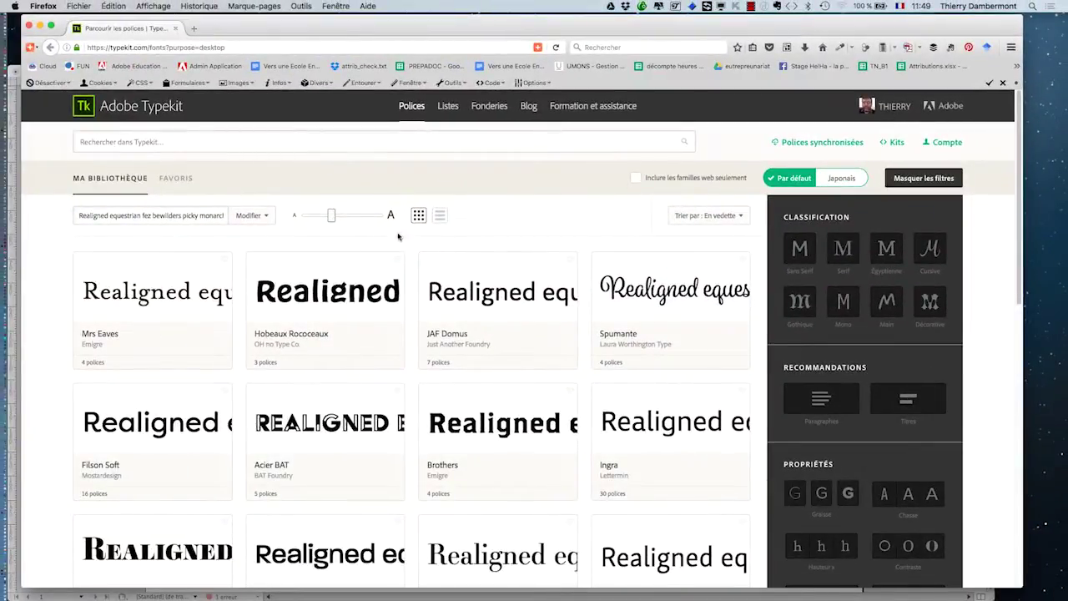
Step: Open the JAF Domus font family and synchronise its Domus Extrabold font
click(536, 305)
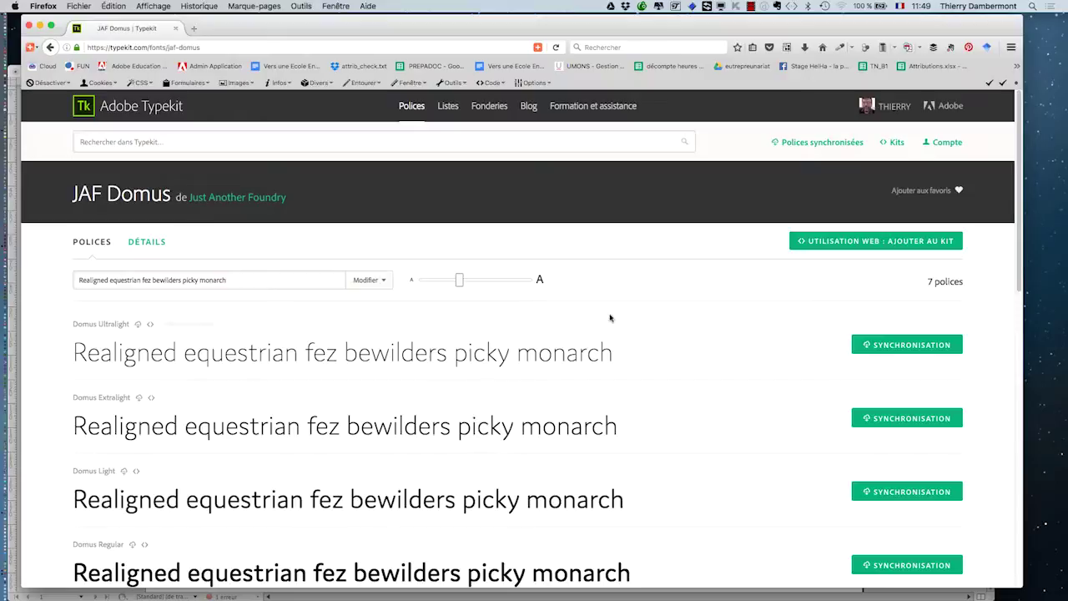
scroll(627, 320, down, 3)
scroll(628, 323, down, 5)
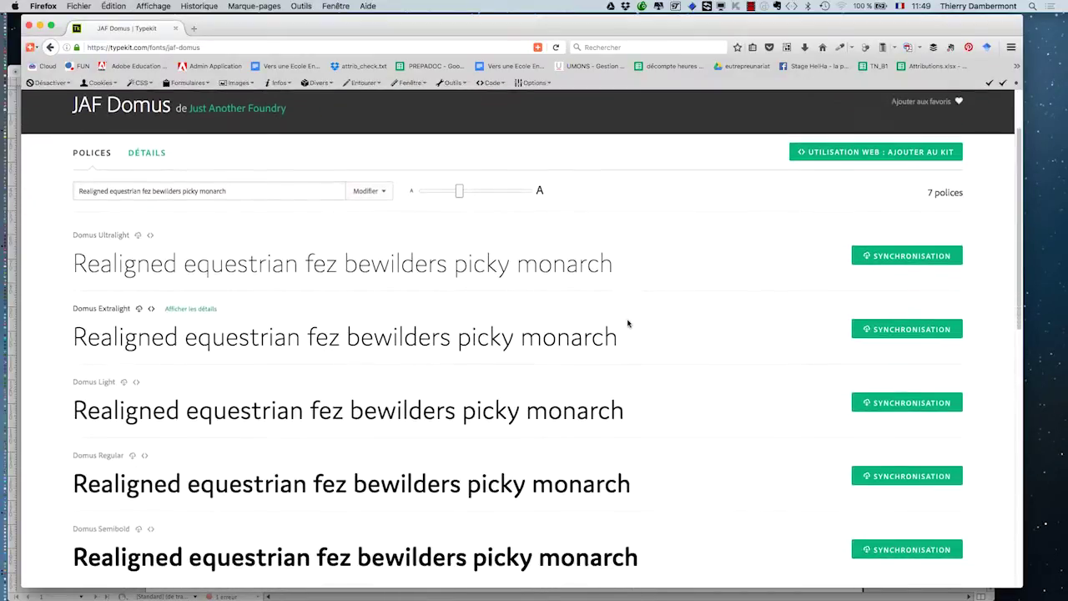
scroll(626, 323, down, 5)
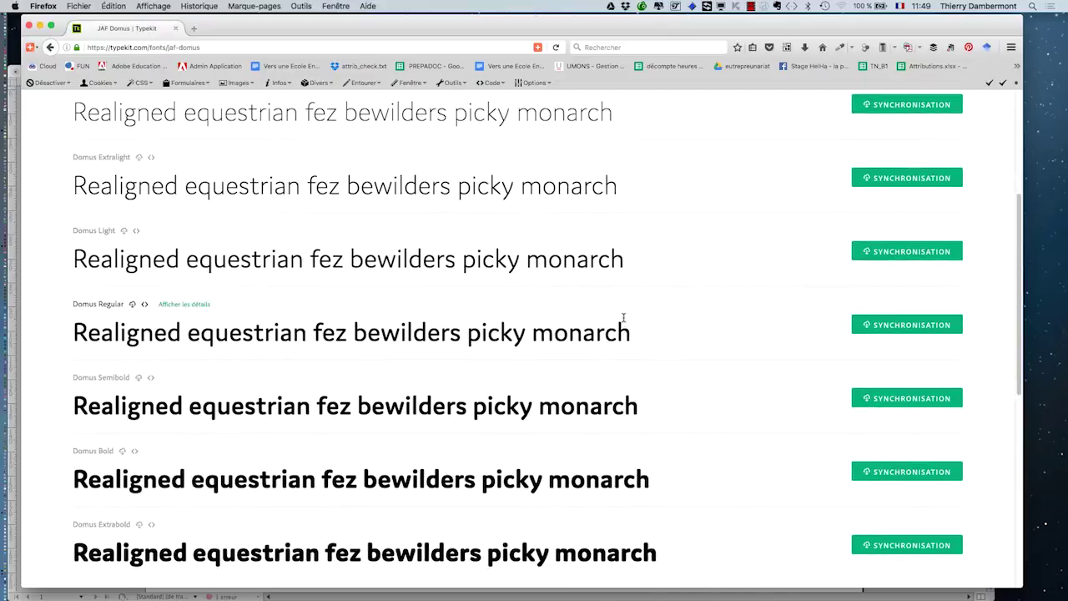
scroll(626, 320, down, 8)
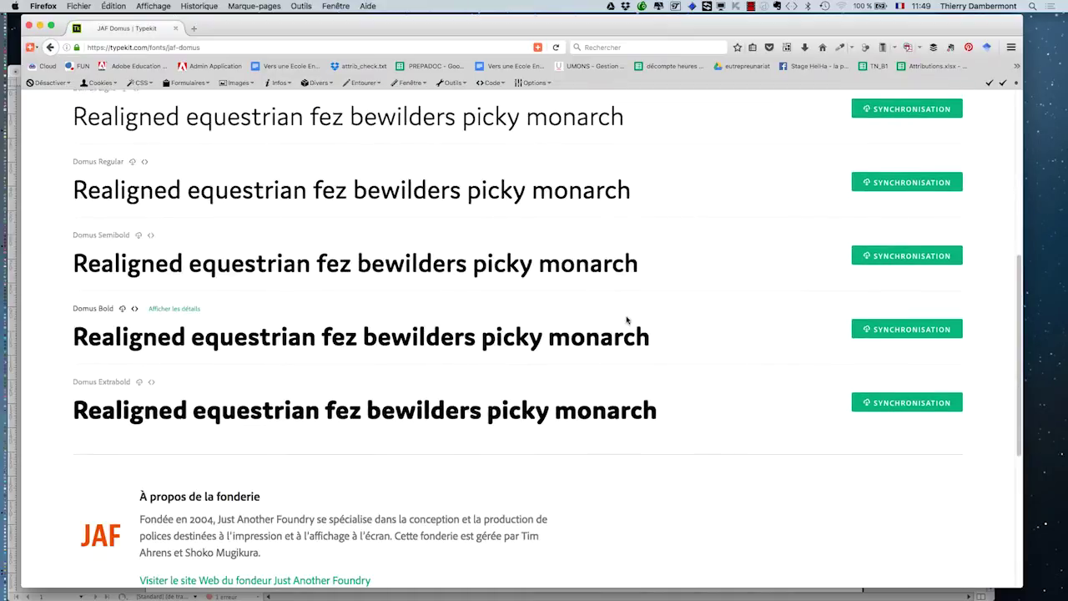
click(880, 407)
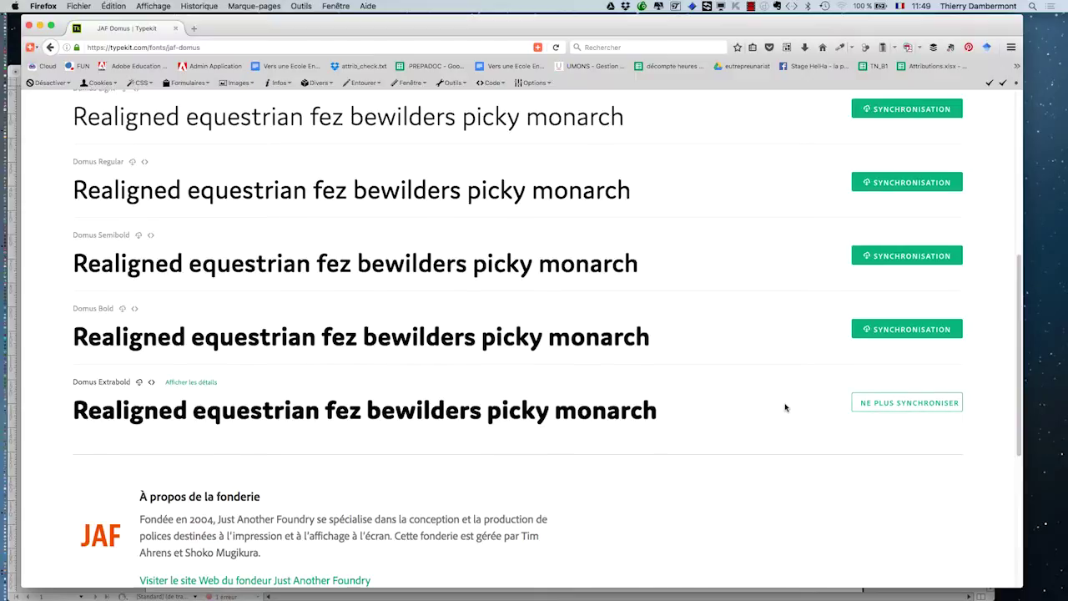
Step: Return from the JAF Domus page to the Typekit font library
scroll(785, 405, up, 10)
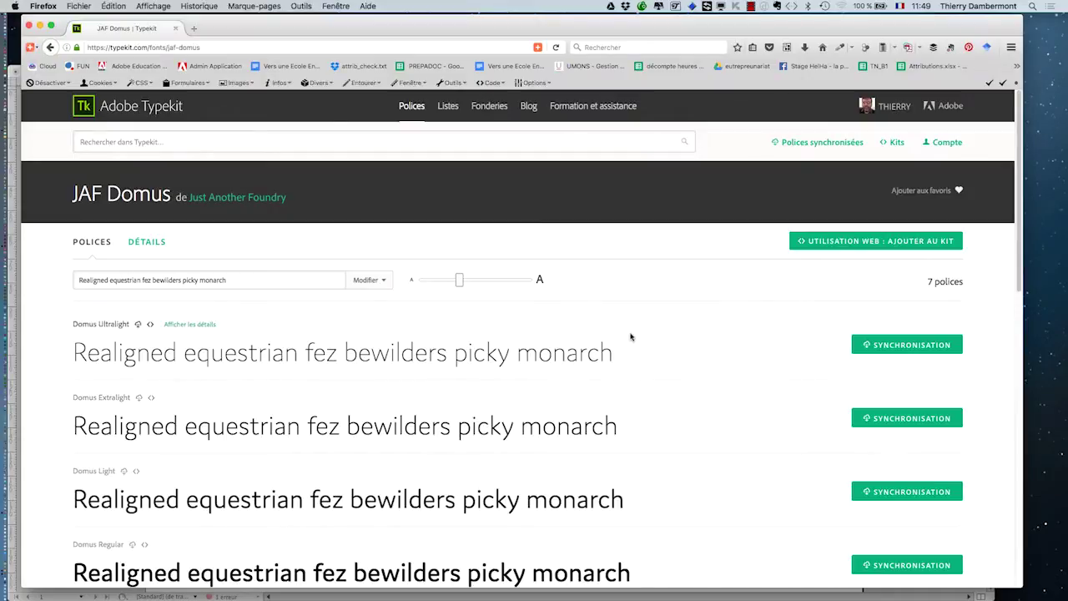
click(412, 108)
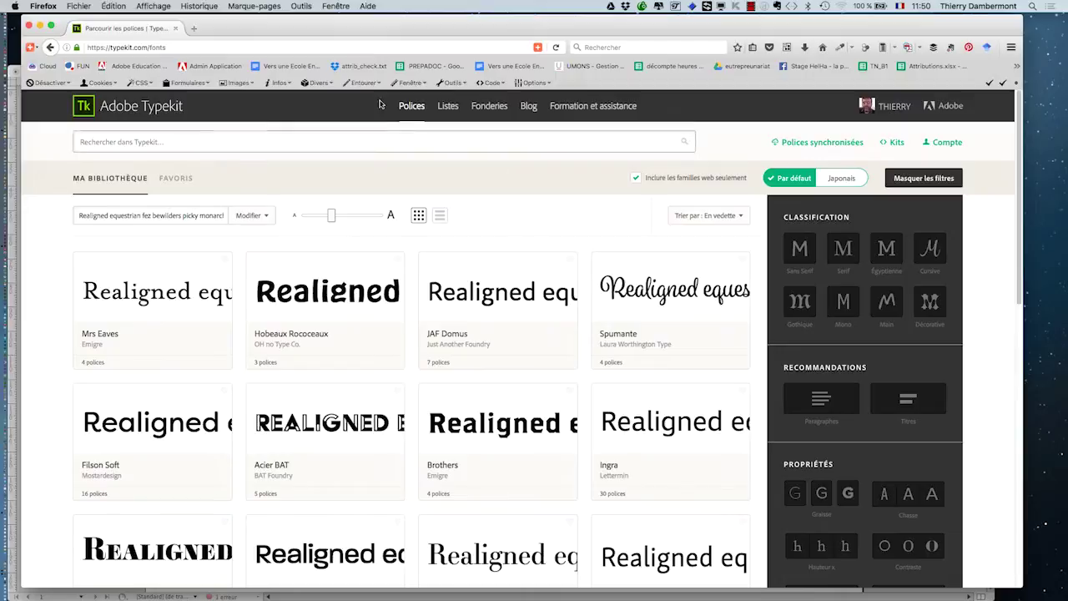
Step: Search Google for "google fonts" in a new browser window and open the Google Fonts site
click(81, 7)
click(83, 30)
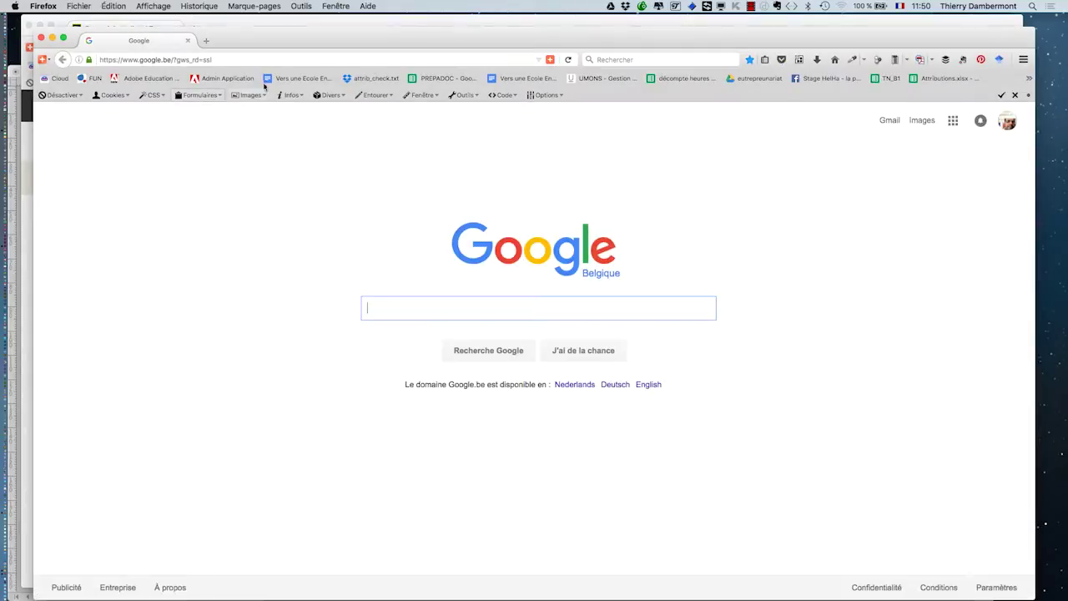
text(go)
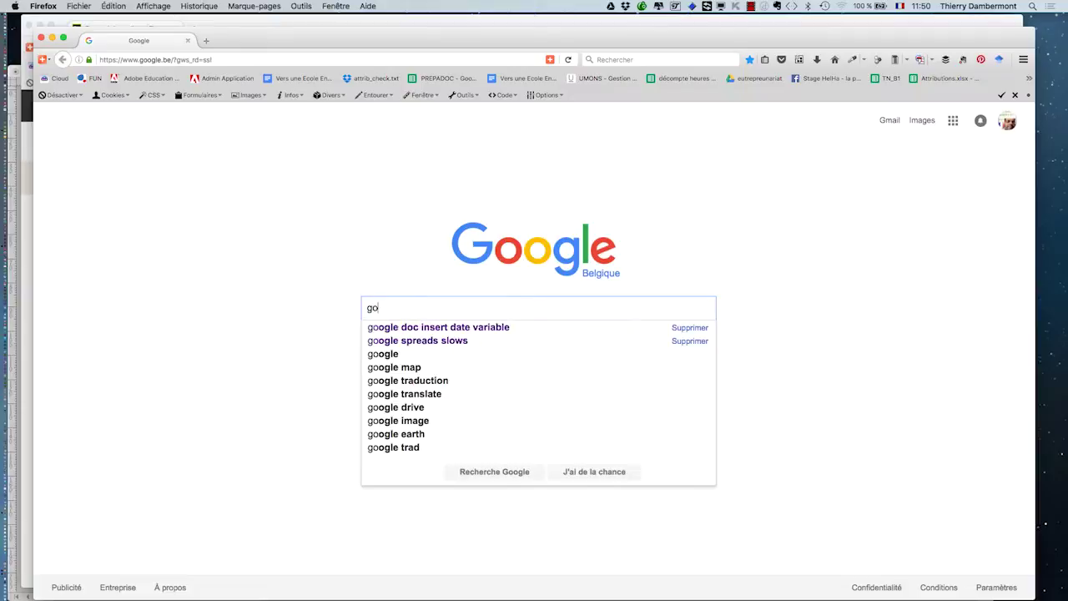
text(ogle fonts)
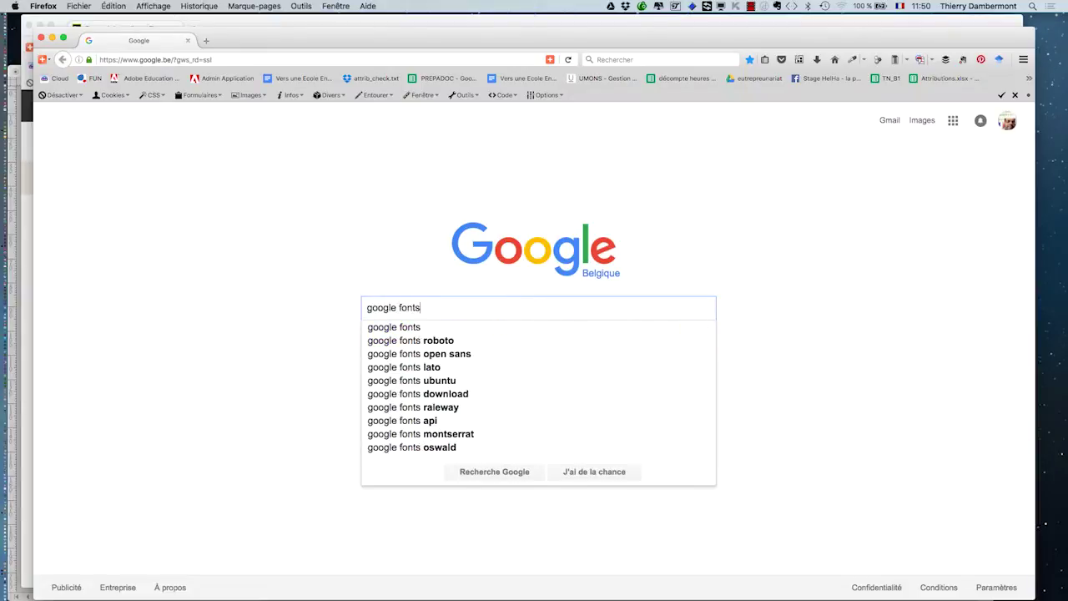
key(Return)
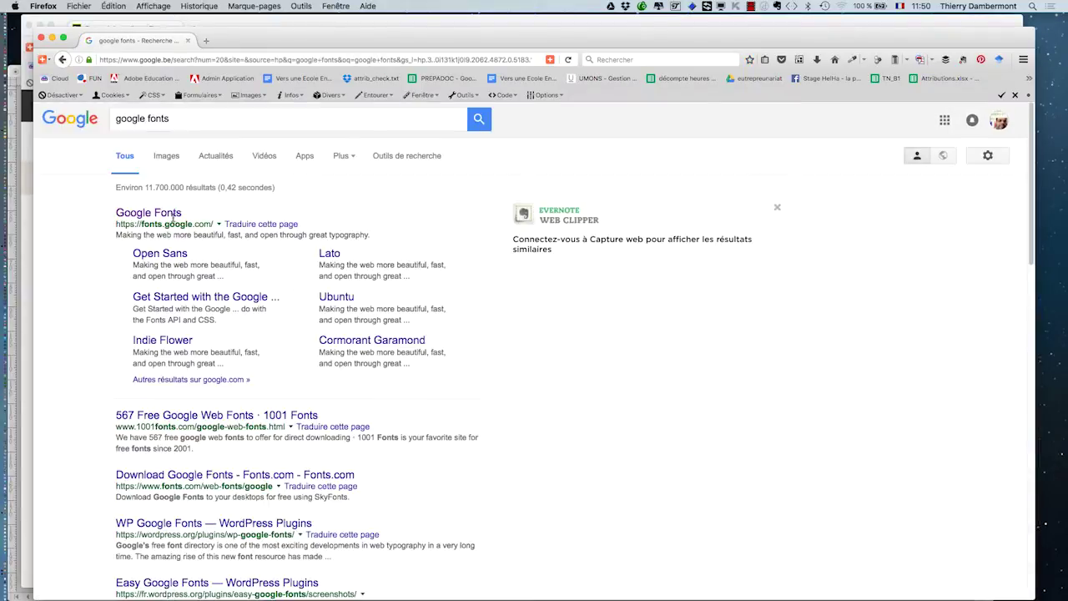
click(144, 214)
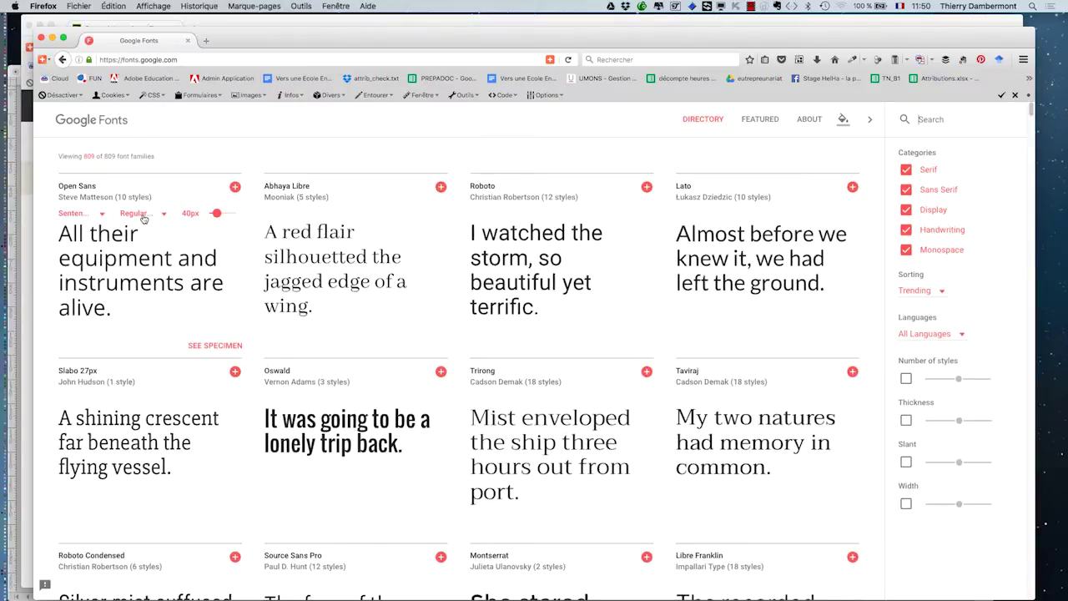
Step: Browse the Google Fonts directory to examine the sample texts of the available font families
scroll(194, 259, down, 2)
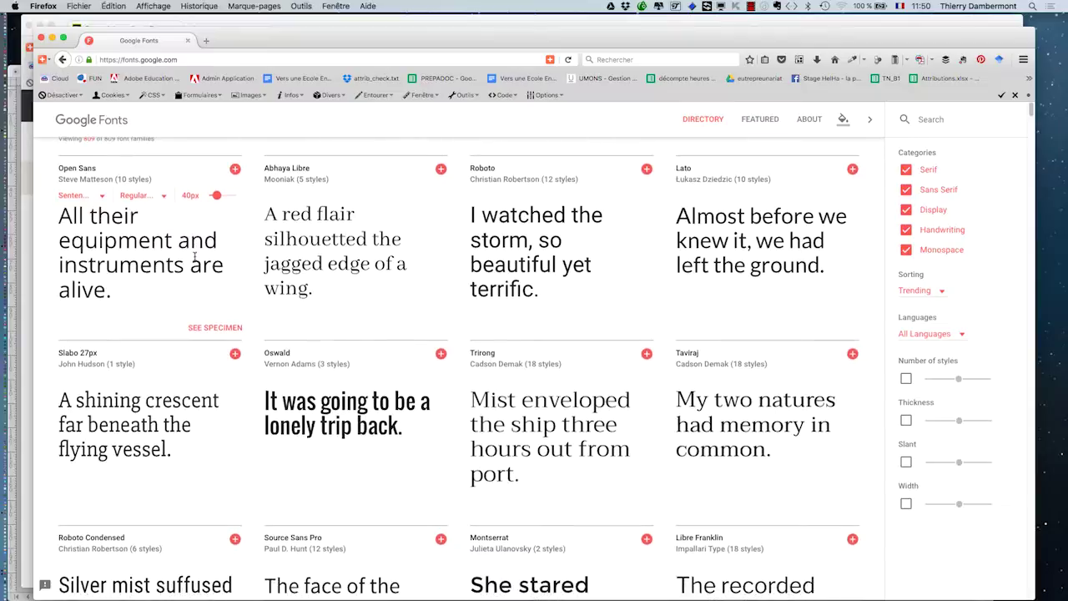
scroll(194, 257, down, 3)
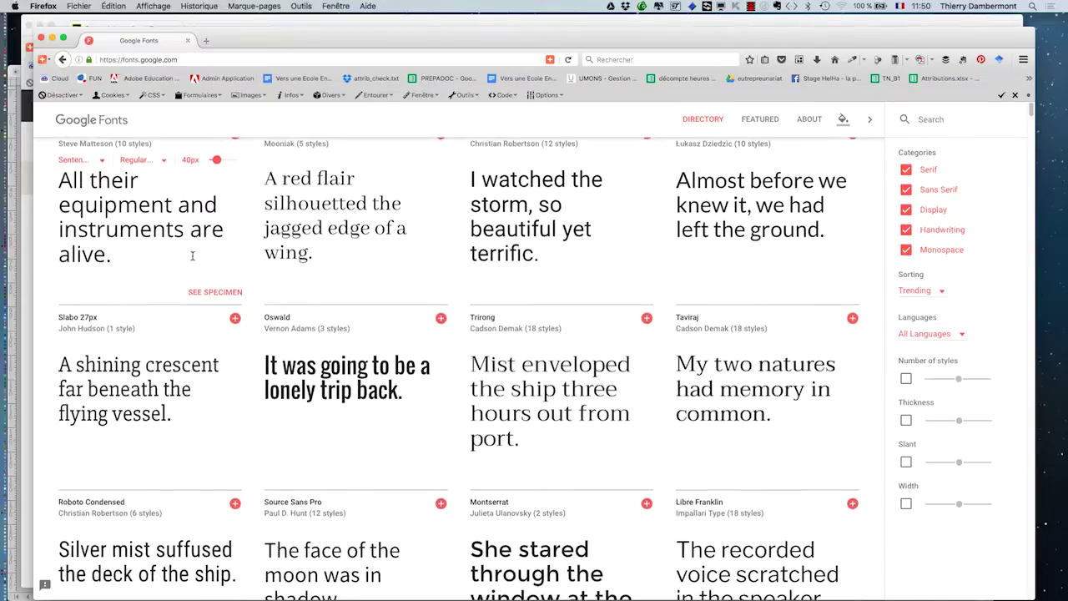
scroll(191, 263, down, 5)
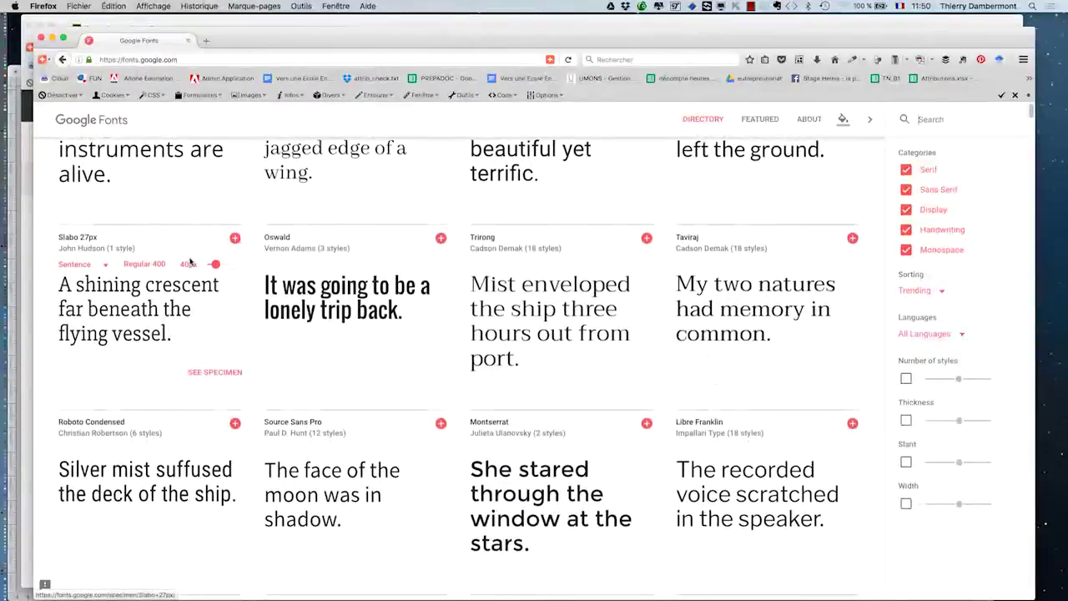
scroll(190, 260, down, 2)
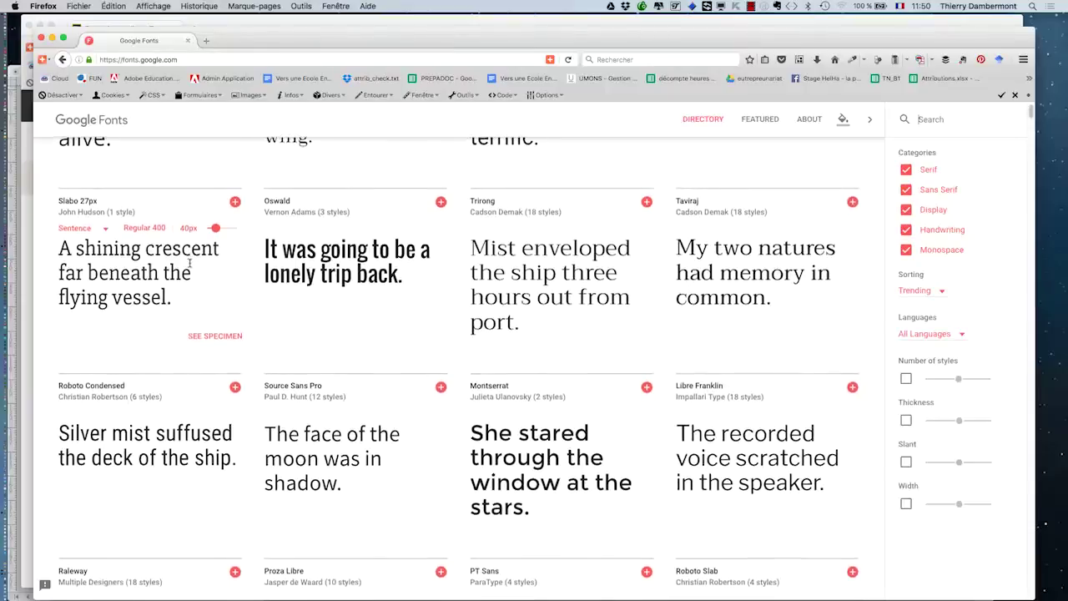
scroll(191, 264, up, 3)
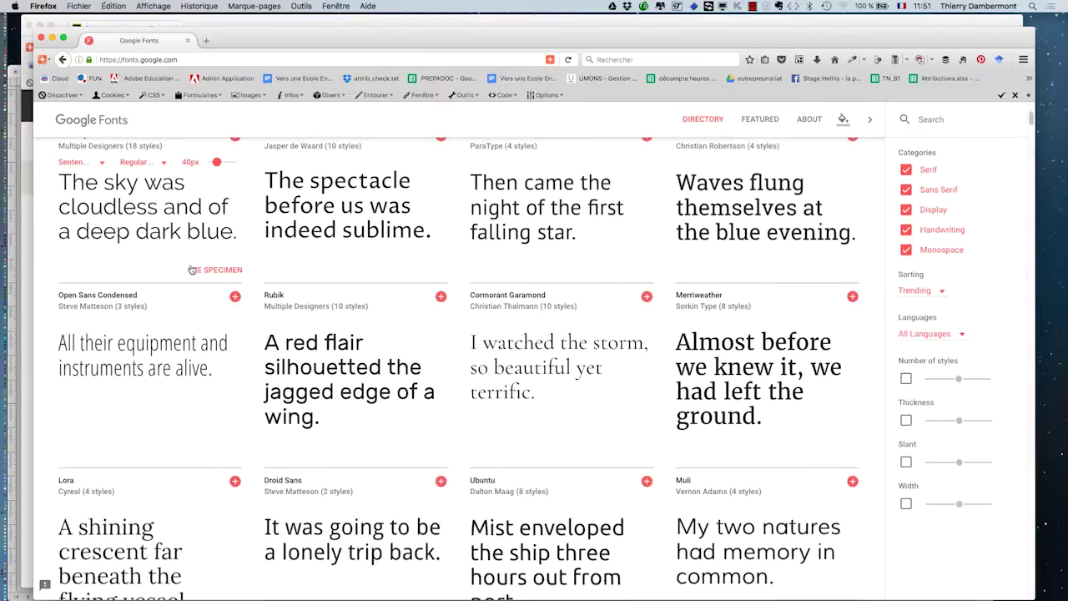
scroll(192, 262, up, 2)
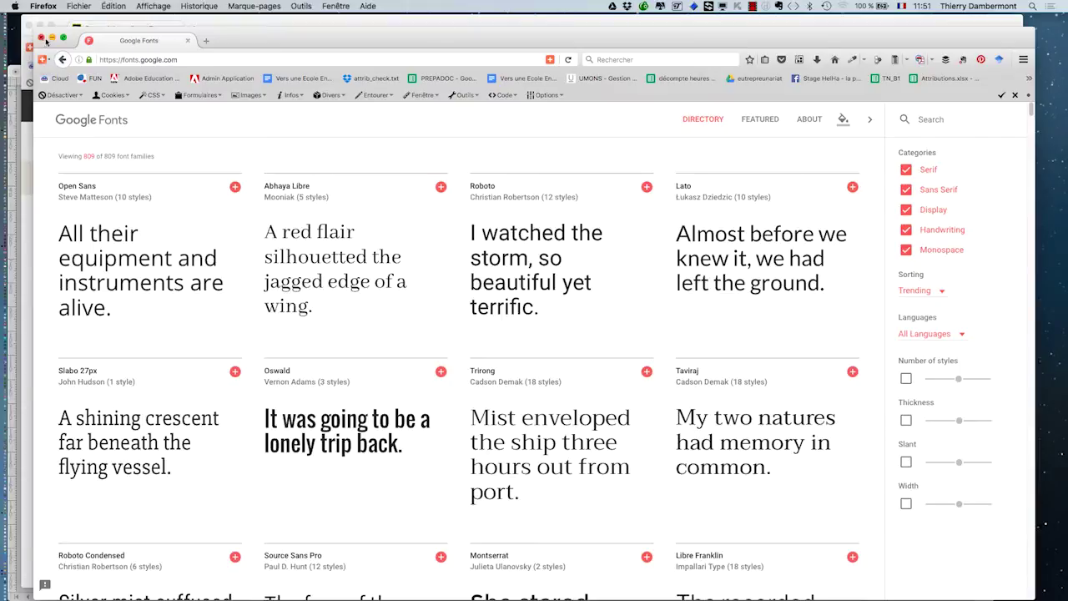
scroll(501, 246, down, 10)
scroll(493, 249, down, 5)
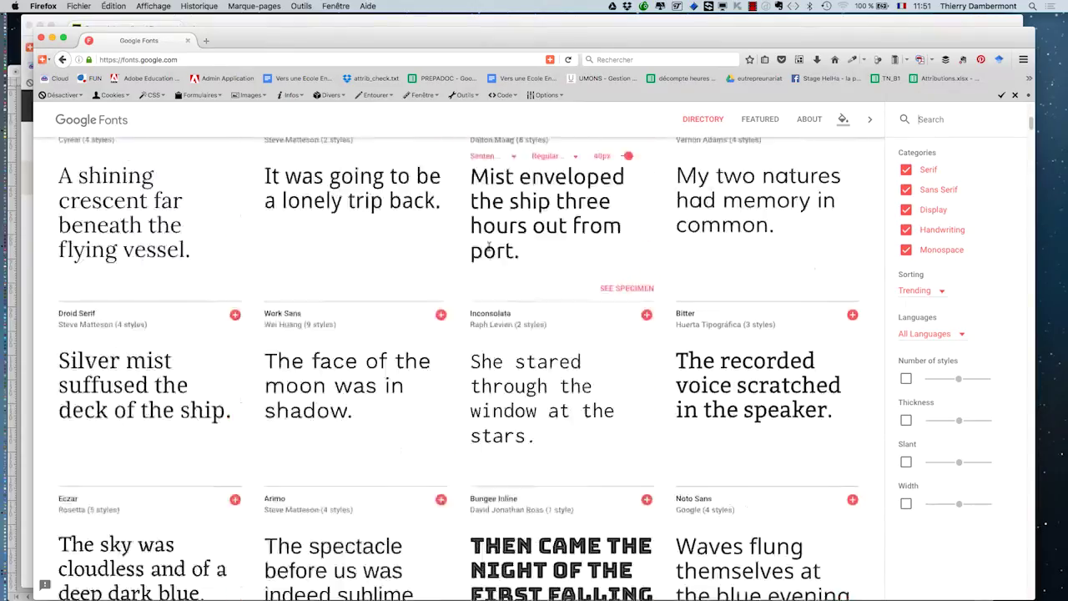
Step: Close the Google Fonts and Typekit browser windows to return to the InDesign document
click(40, 39)
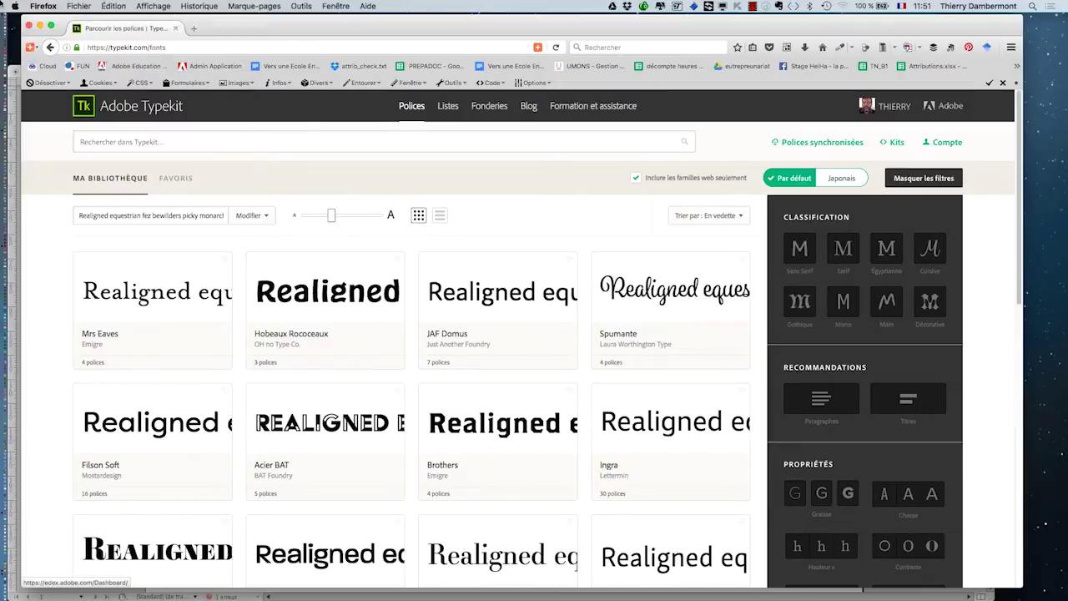
click(39, 27)
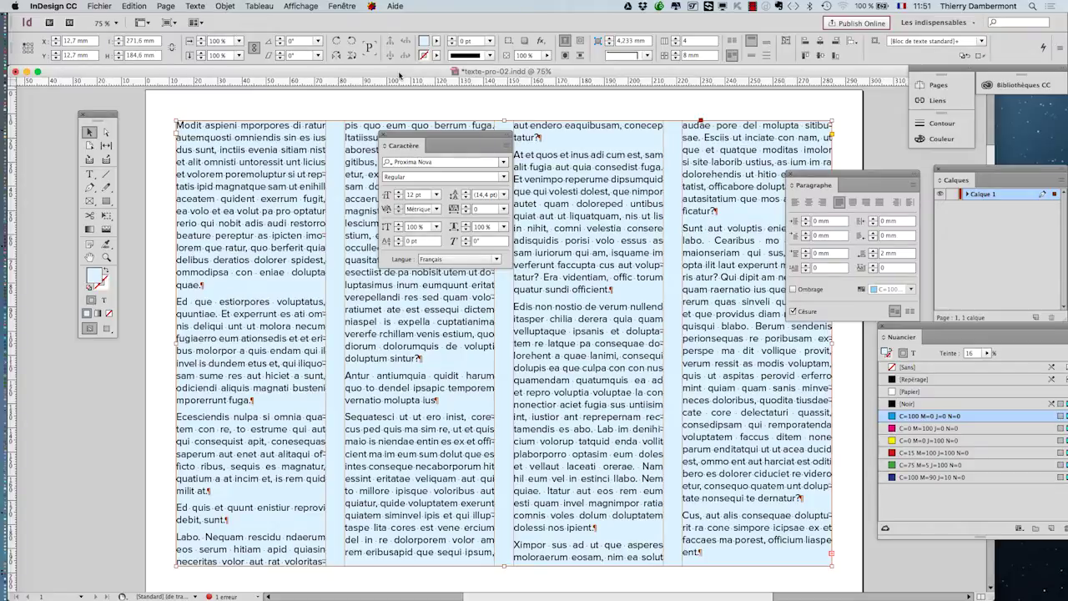
Step: Move the Character panel over the upper edge of the text frame, across its third and fourth columns
drag(452, 135, 145, 372)
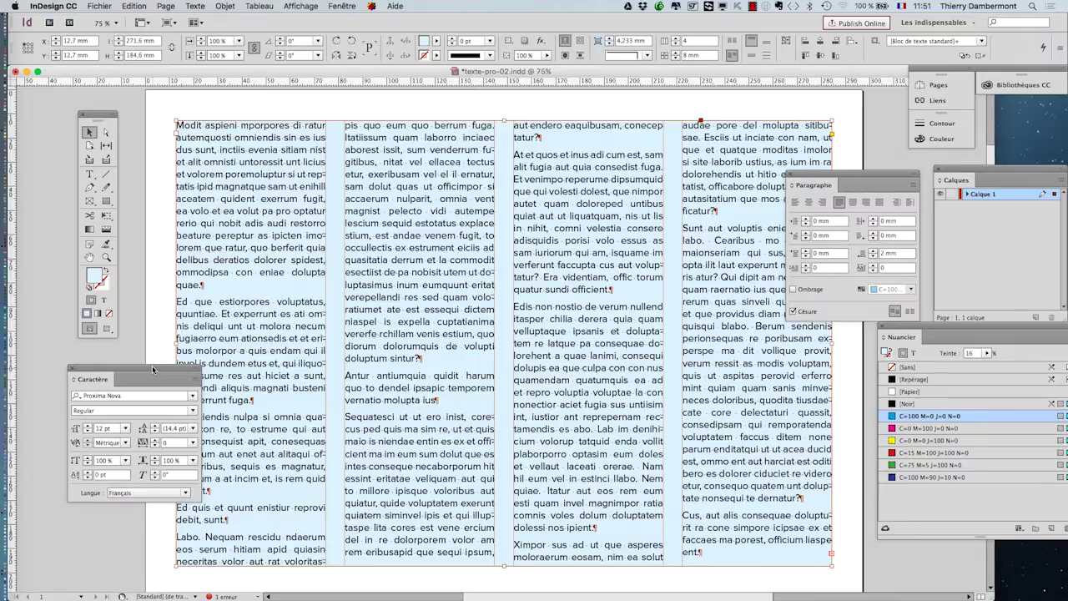
drag(151, 366, 468, 190)
drag(566, 174, 660, 113)
mouse_move(25, 507)
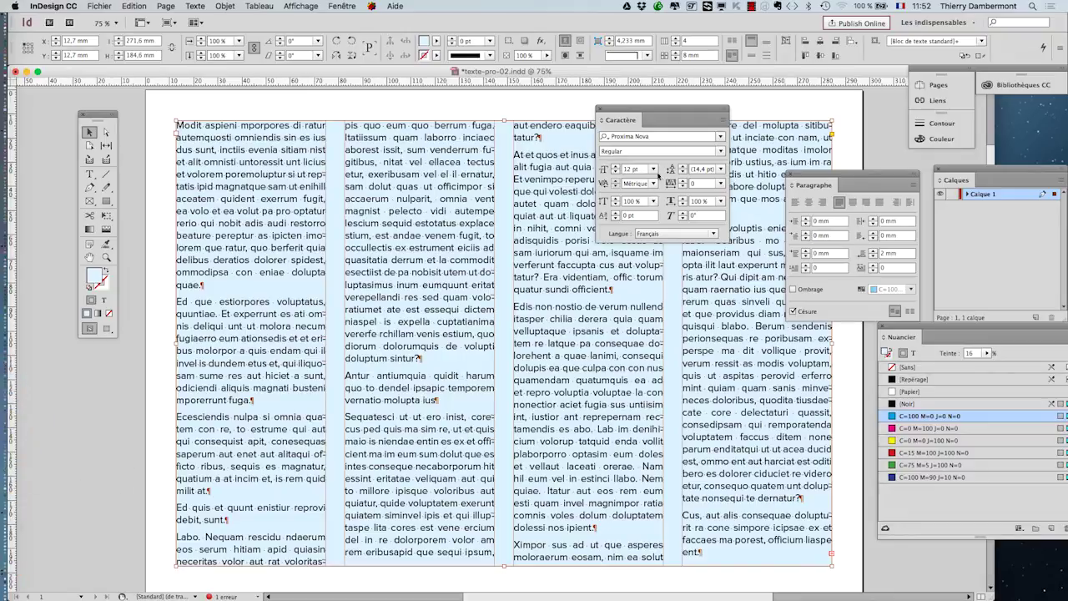
Step: Try the Princetown LET font on the text frame
click(669, 137)
key(Up)
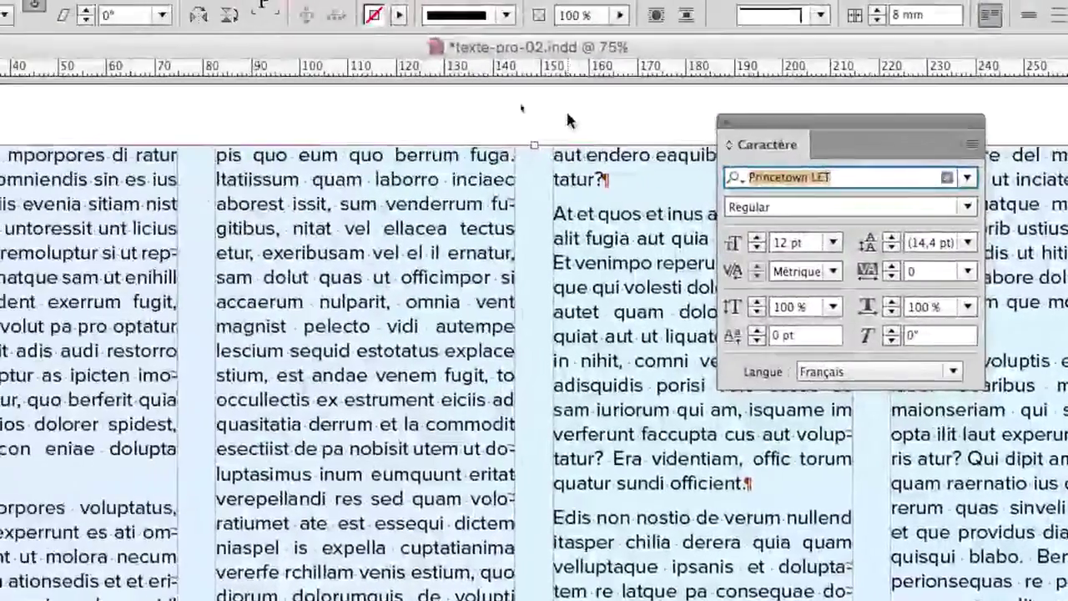
click(514, 113)
click(530, 135)
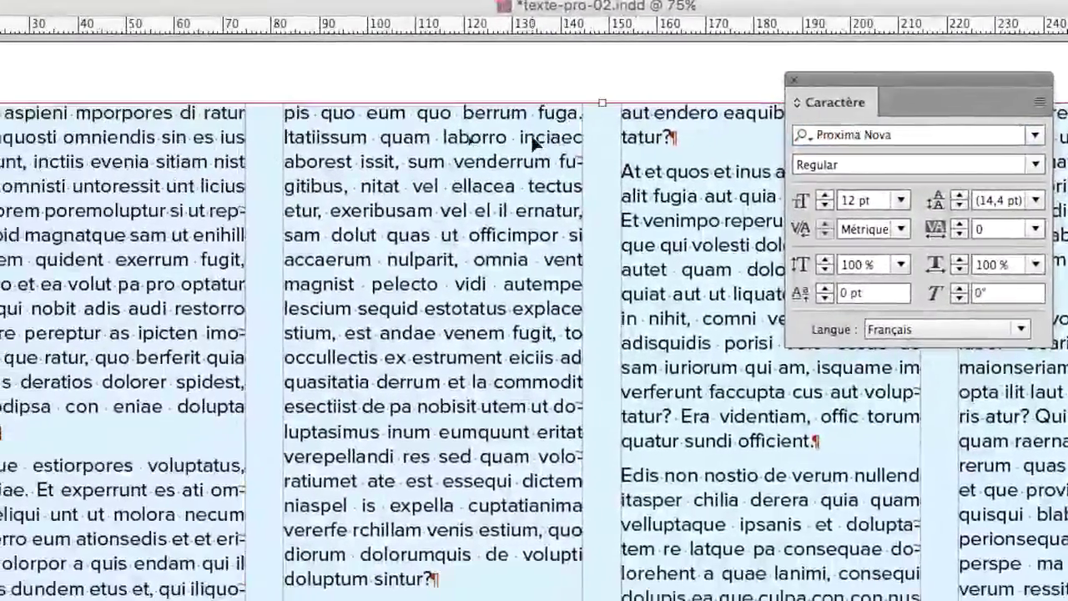
Step: Step through the fonts following Proxima Nova, including PT Mono and PT Serif Caption, and set the text frame's font to Sathu
click(891, 147)
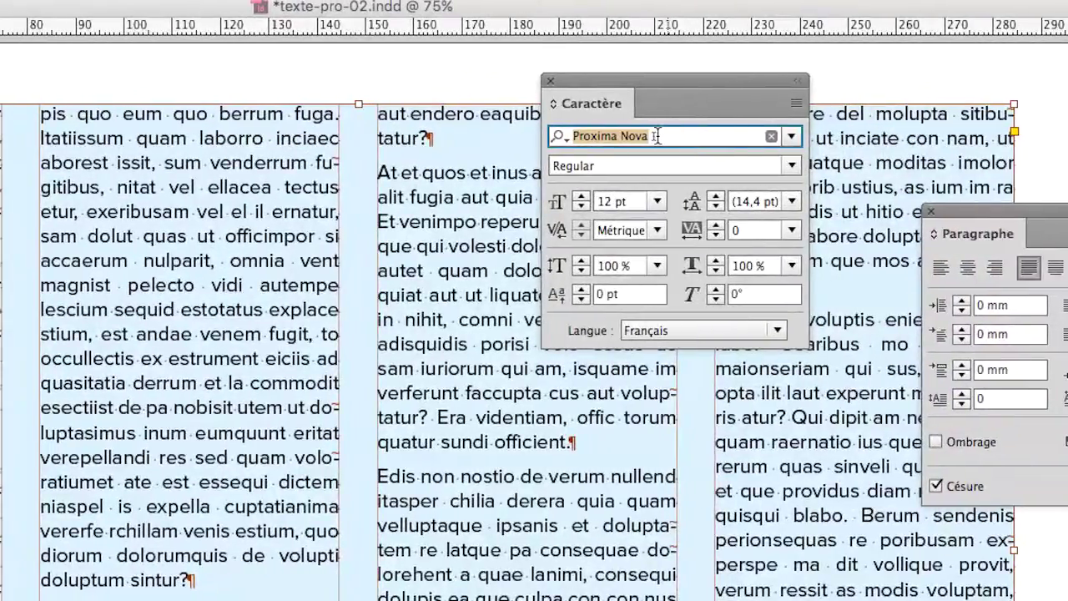
key(Down)
key(Down)
key(Down)
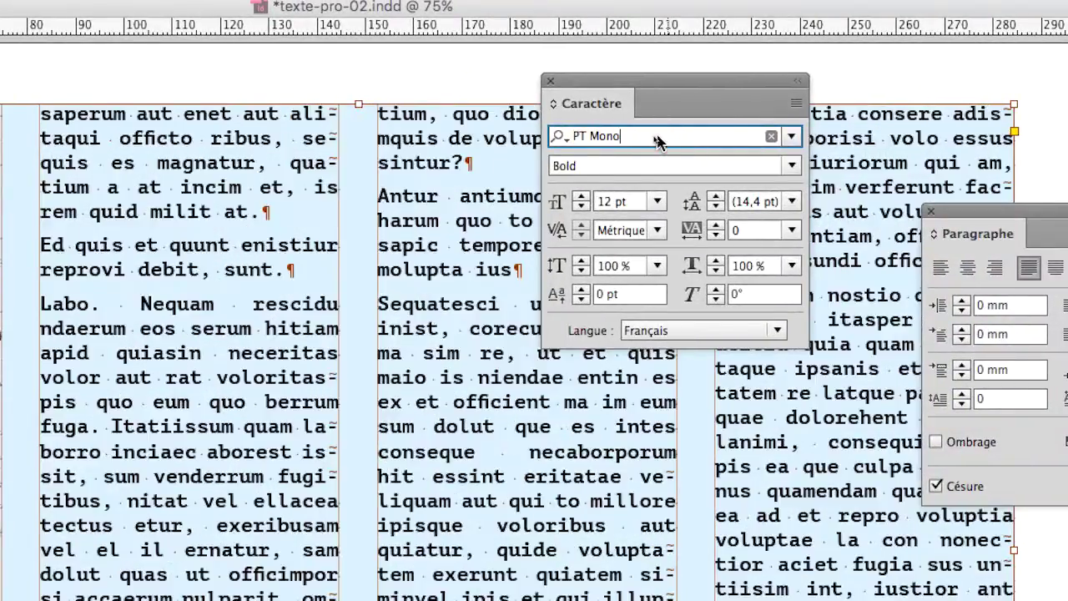
key(Down)
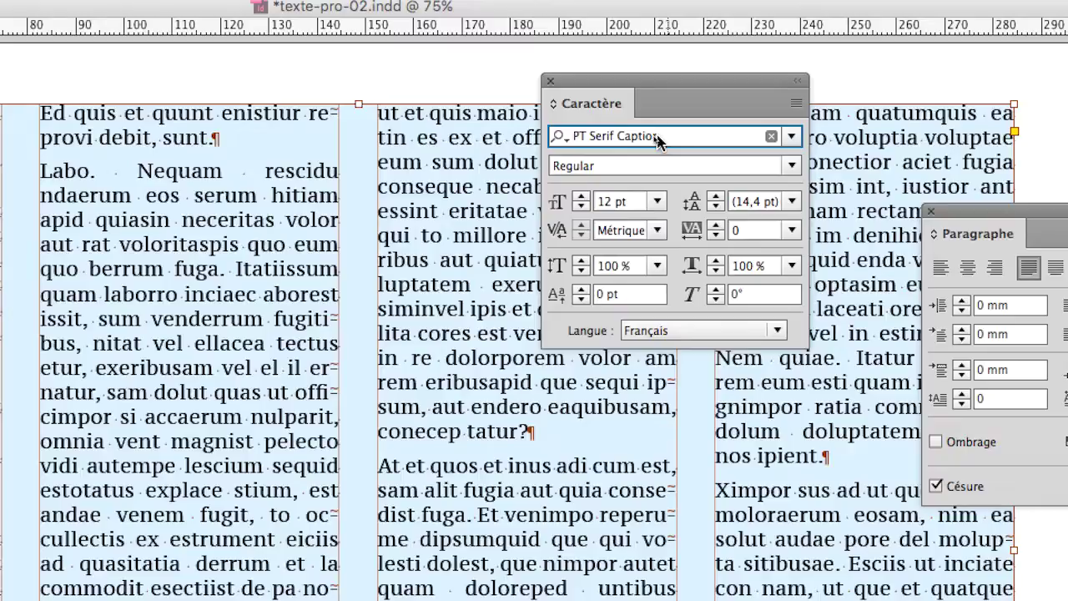
key(Down)
text(Sathu)
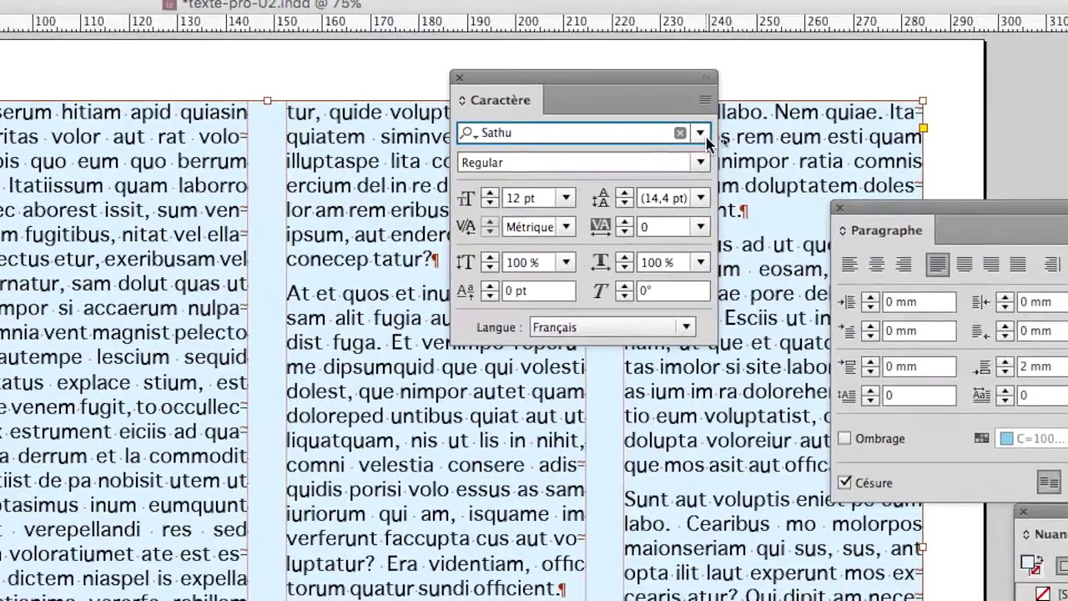
Step: Preview listed fonts such as Marion and PT Serif on the text frame, and choose Sathu from the font list
click(790, 136)
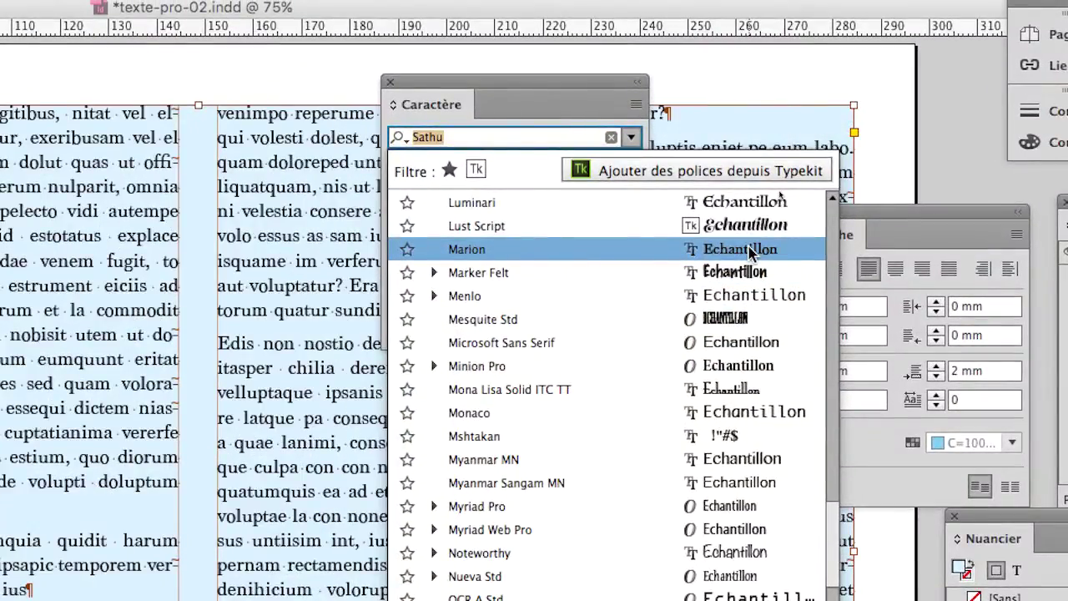
click(749, 252)
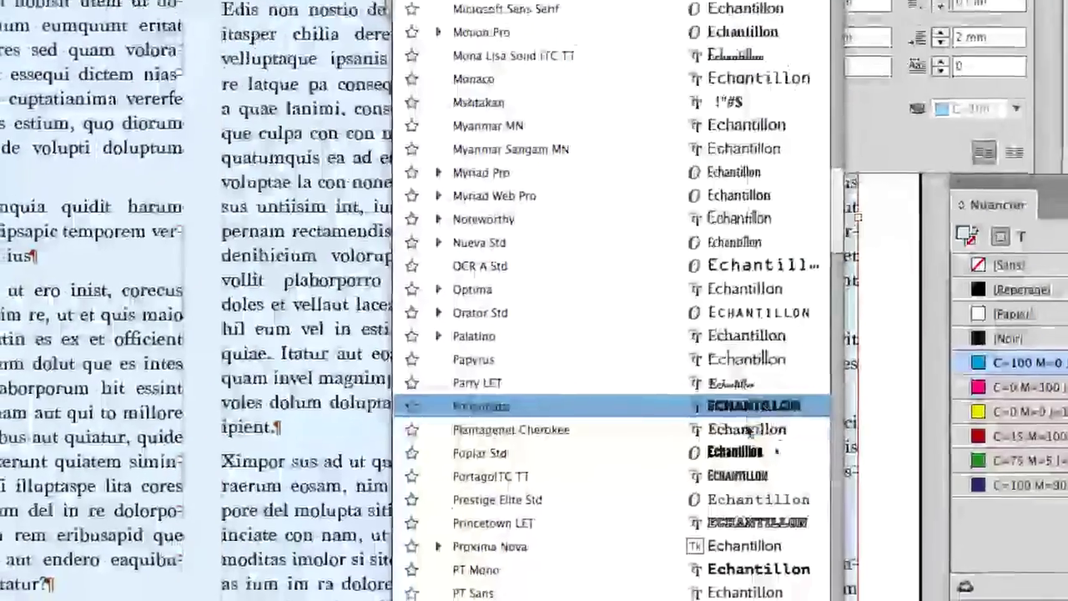
scroll(749, 425, down, 3)
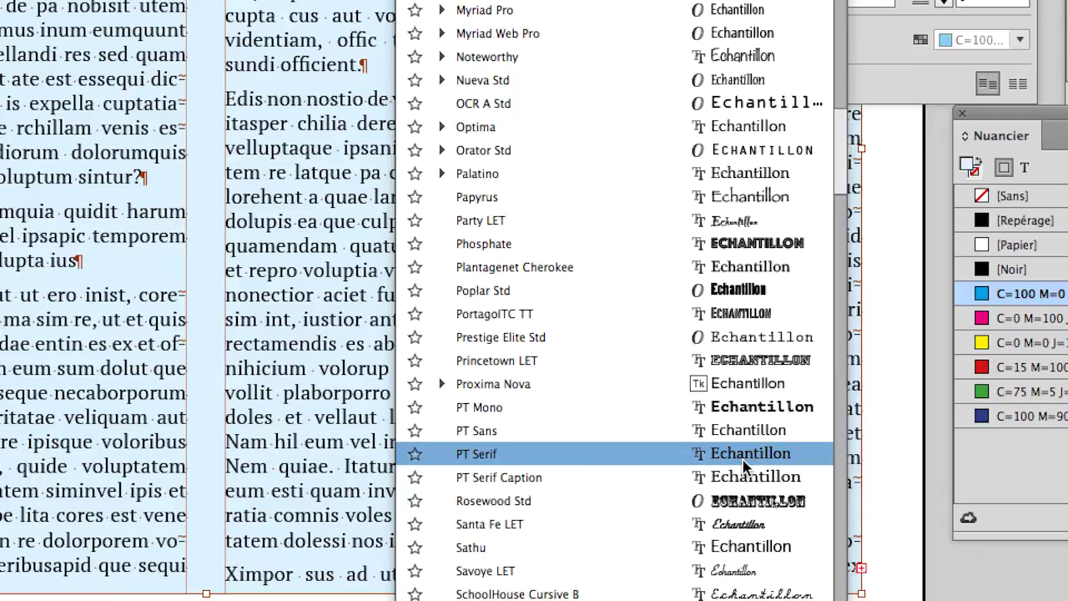
click(471, 547)
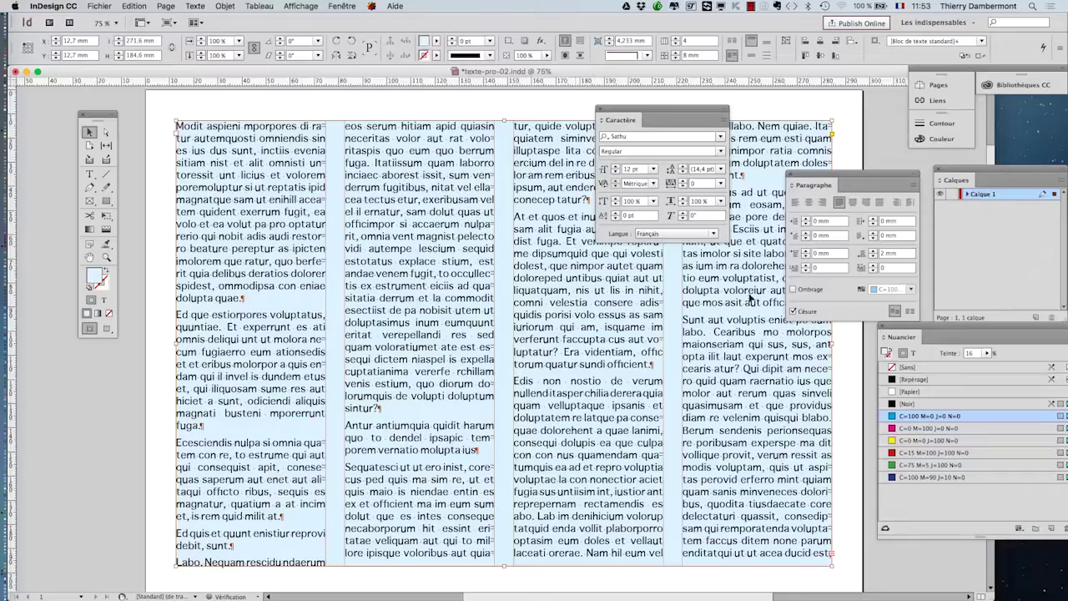